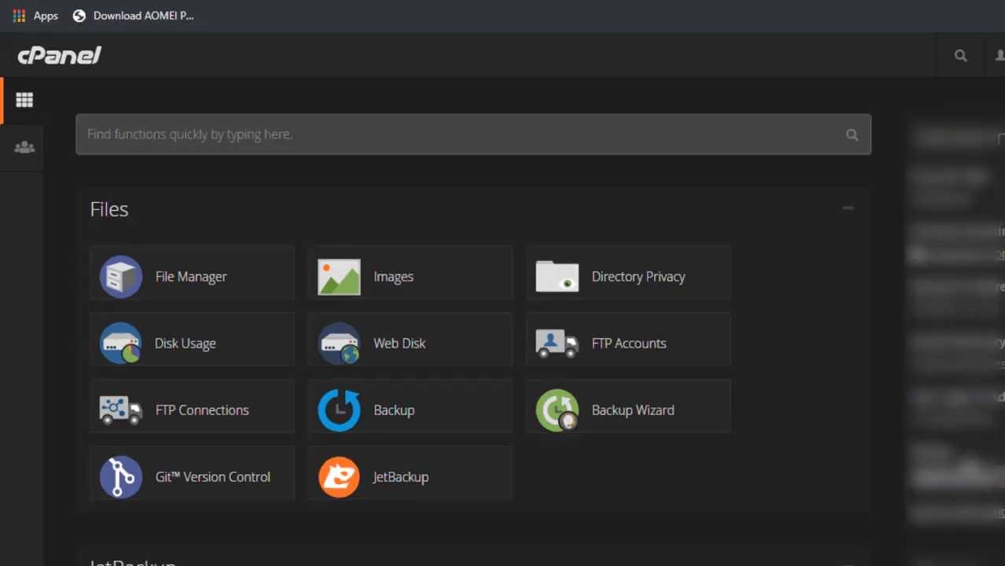
# Open Web Disk and enter username dev with domain developer.msitxpress.com for an additional Web Disk account.
pyautogui.click(423, 353)
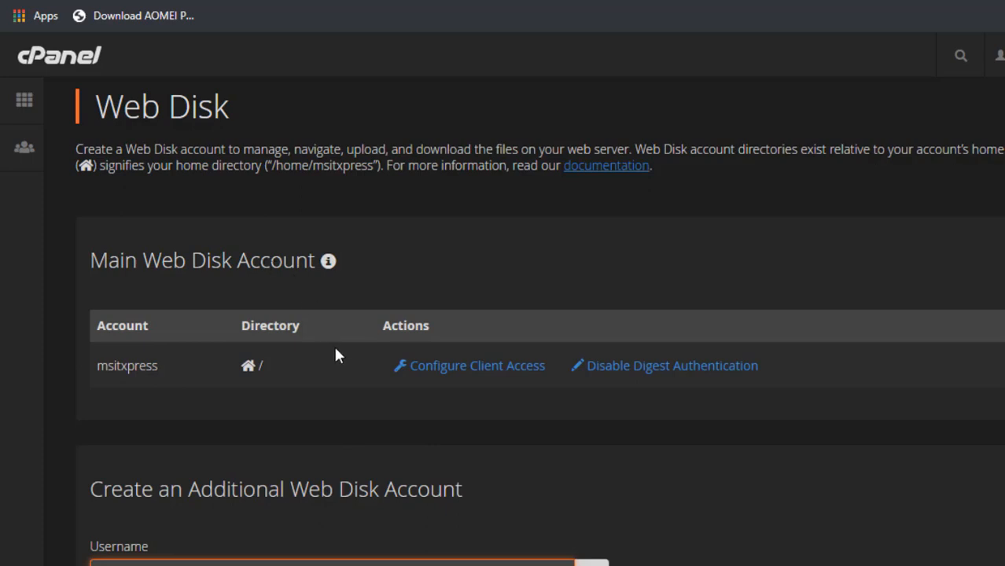
pyautogui.scroll(-3, 335, 356)
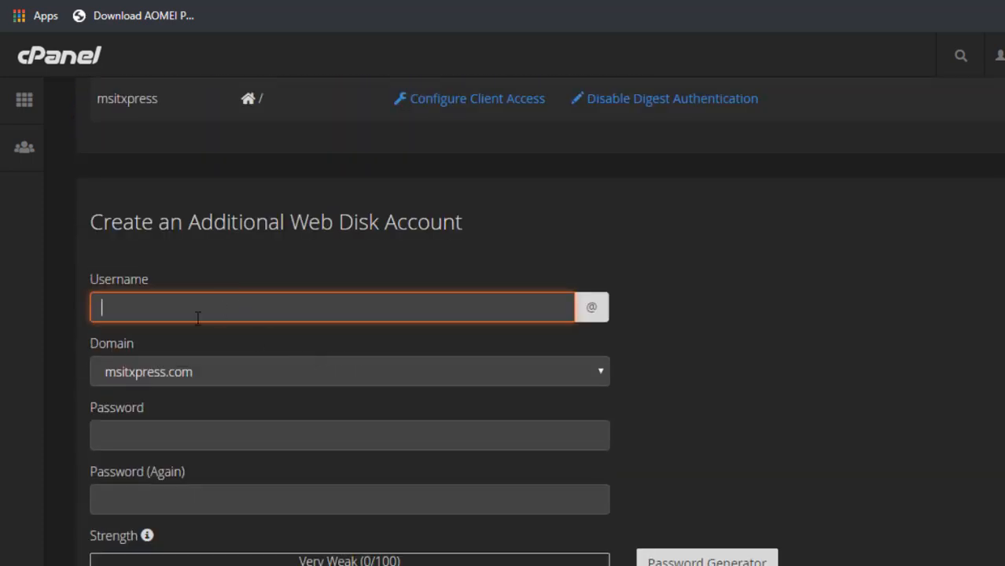
pyautogui.click(145, 304)
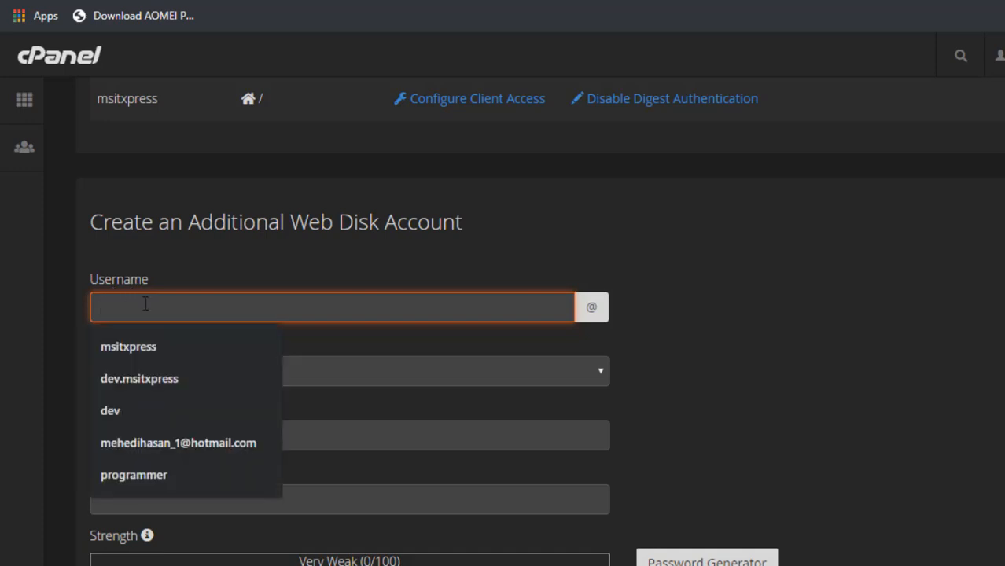
pyautogui.write('dev')
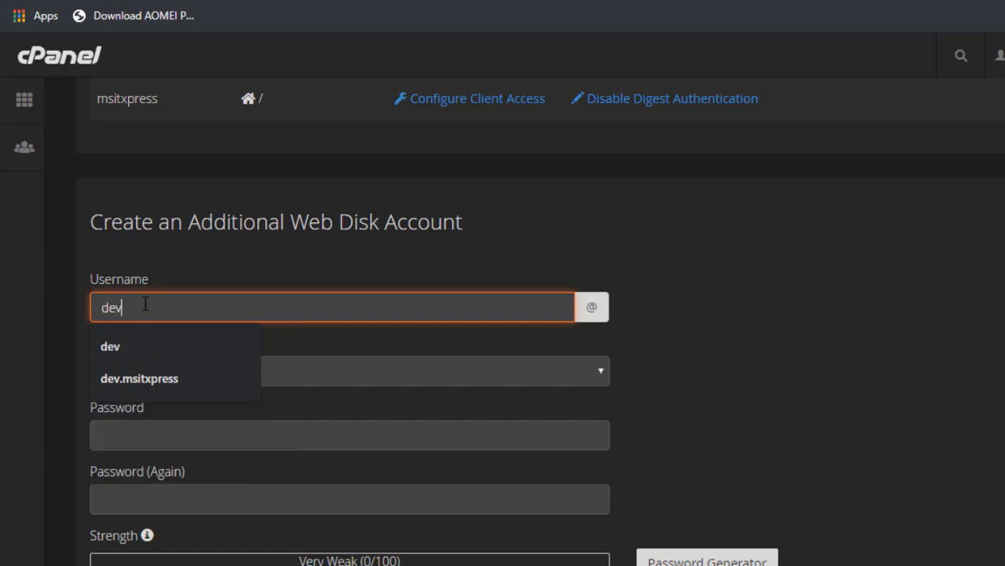
pyautogui.click(191, 279)
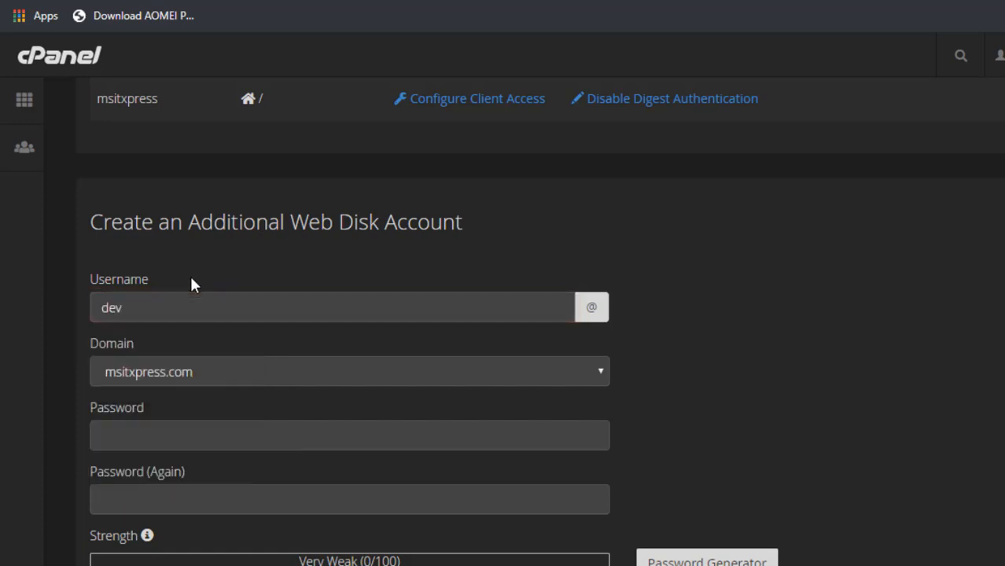
pyautogui.click(189, 376)
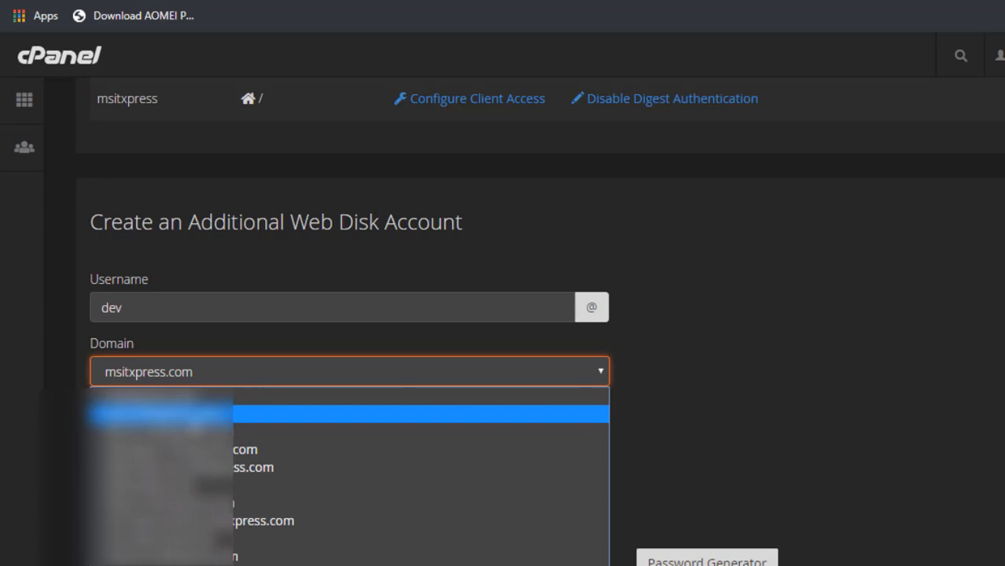
pyautogui.click(201, 449)
# Enter the new Web Disk account's password and repeat it in the confirmation field.
pyautogui.scroll(-2, 174, 298)
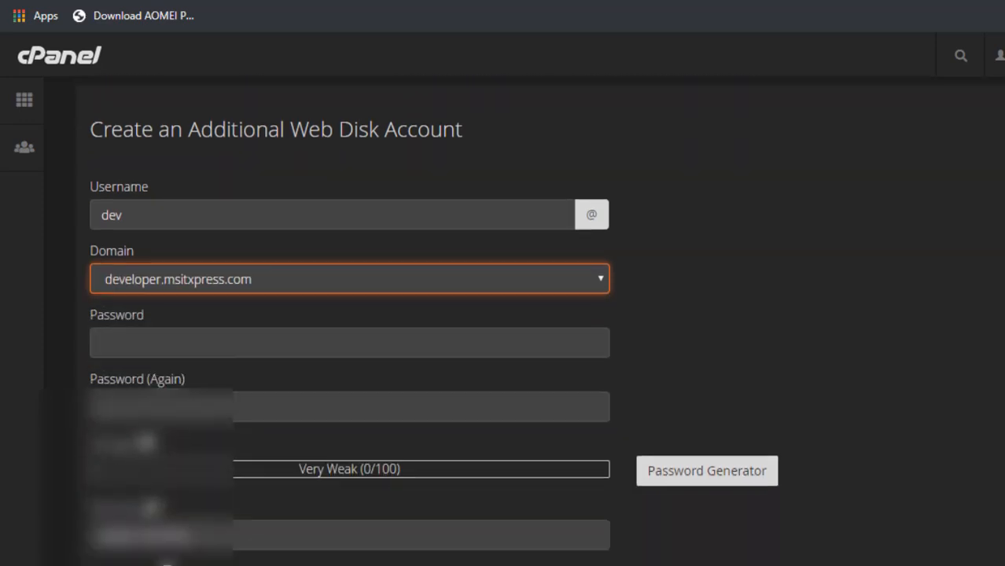
pyautogui.click(217, 269)
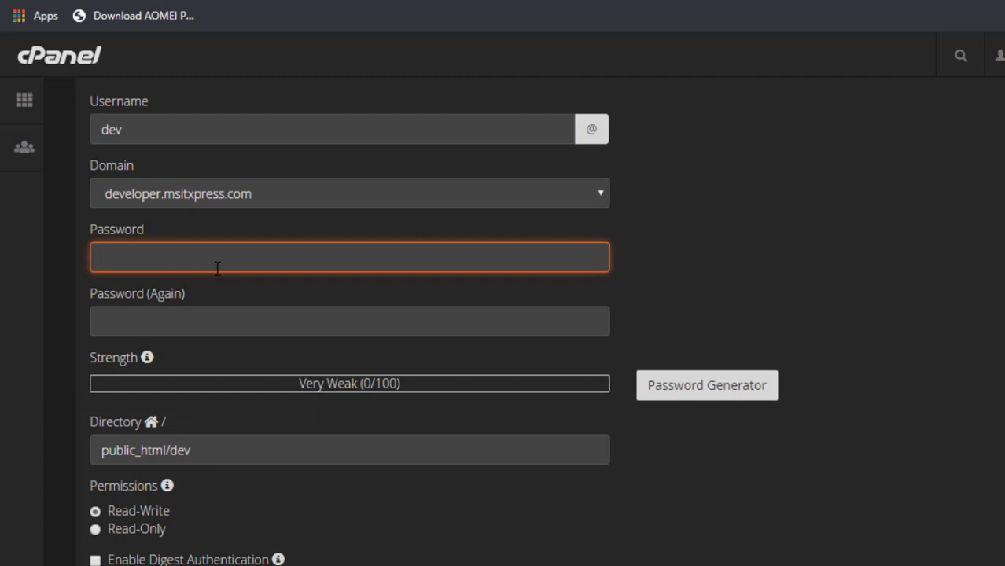
pyautogui.write('••••••••••••')
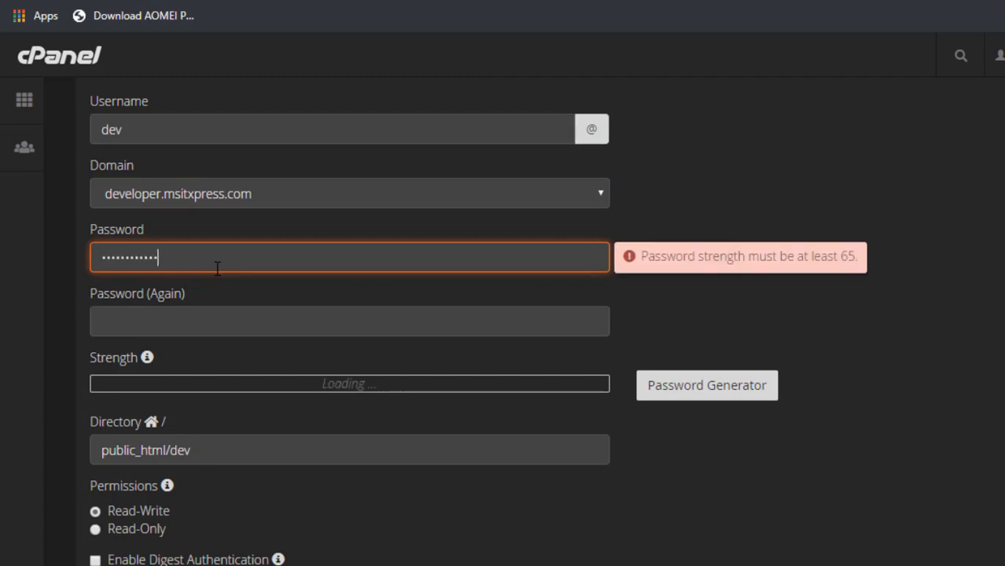
pyautogui.press('Tab')
pyautogui.write('••••••••••••')
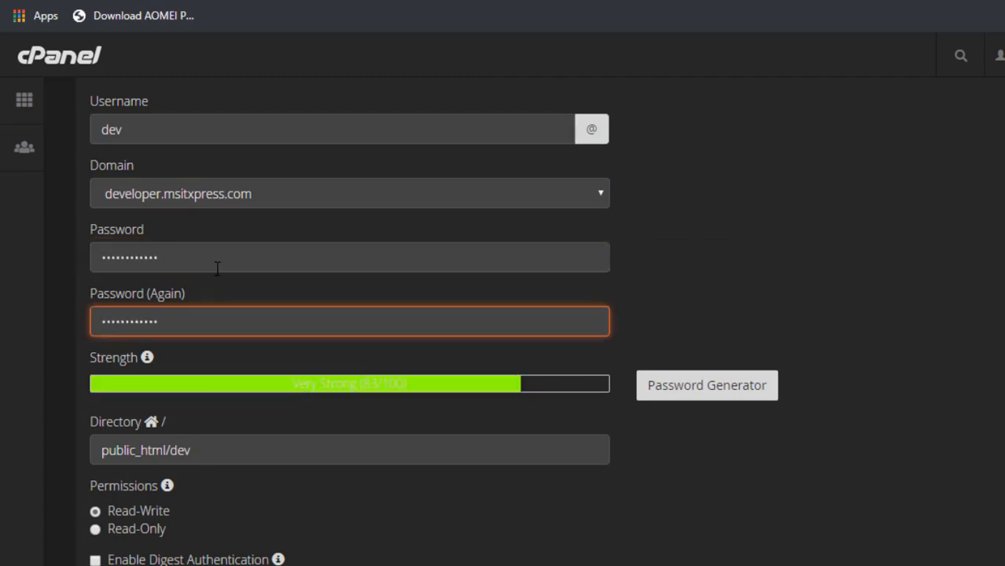
# Replace the account's directory with developer.msitxpress.com, chosen from the suggested directories.
pyautogui.scroll(-1, 216, 268)
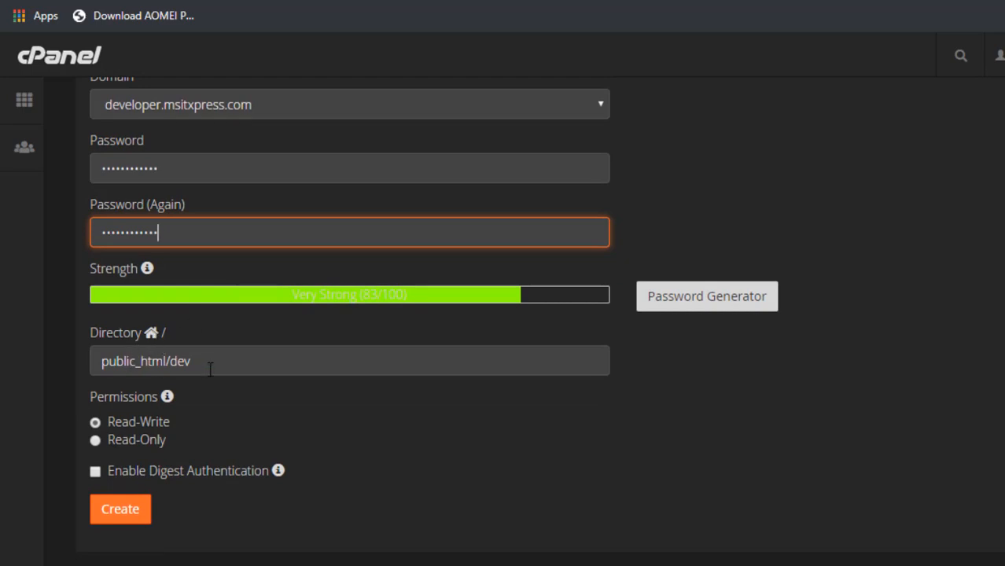
pyautogui.scroll(1, 209, 372)
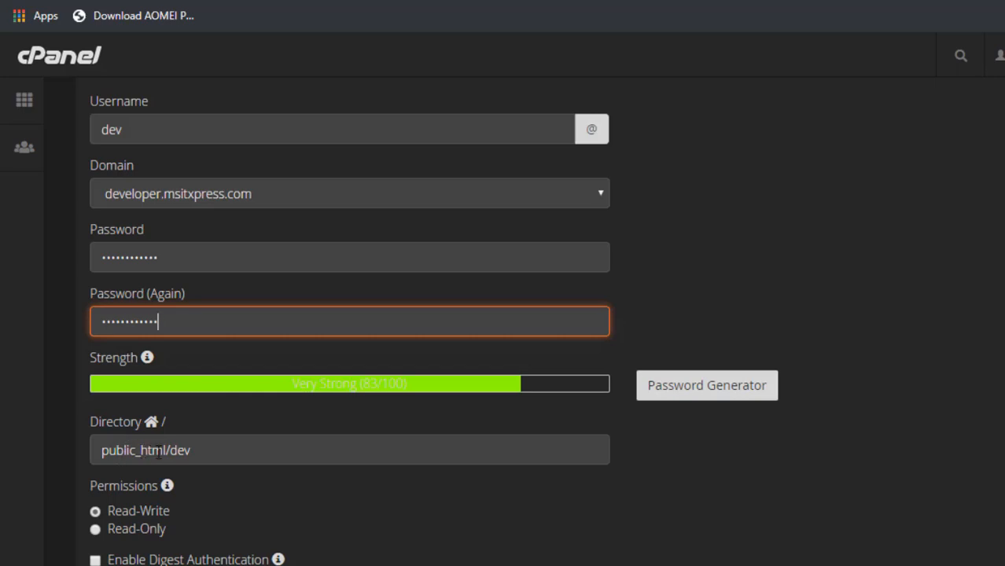
pyautogui.click(210, 454)
pyautogui.moveTo(211, 455); pyautogui.dragTo(86, 457)
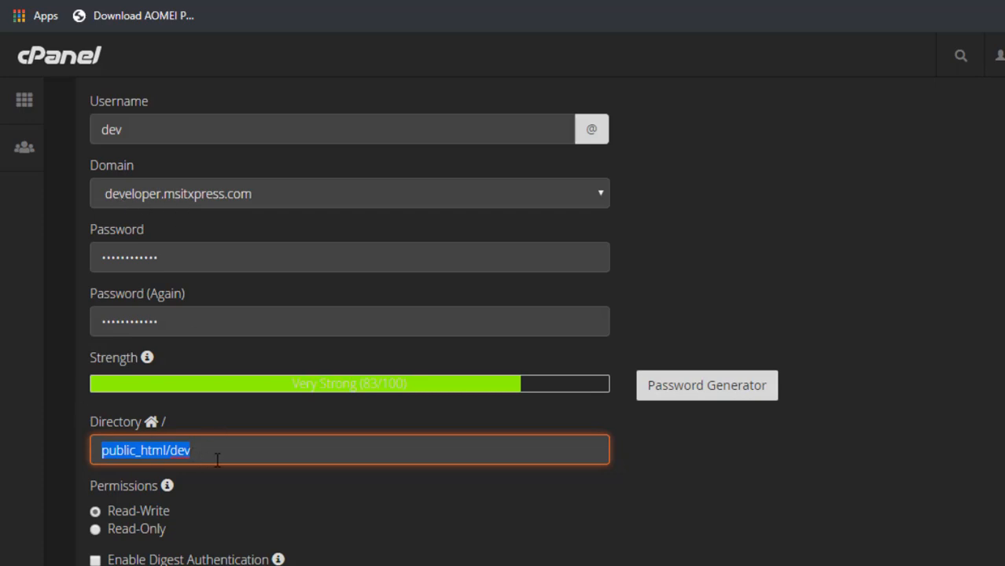
pyautogui.write('develo')
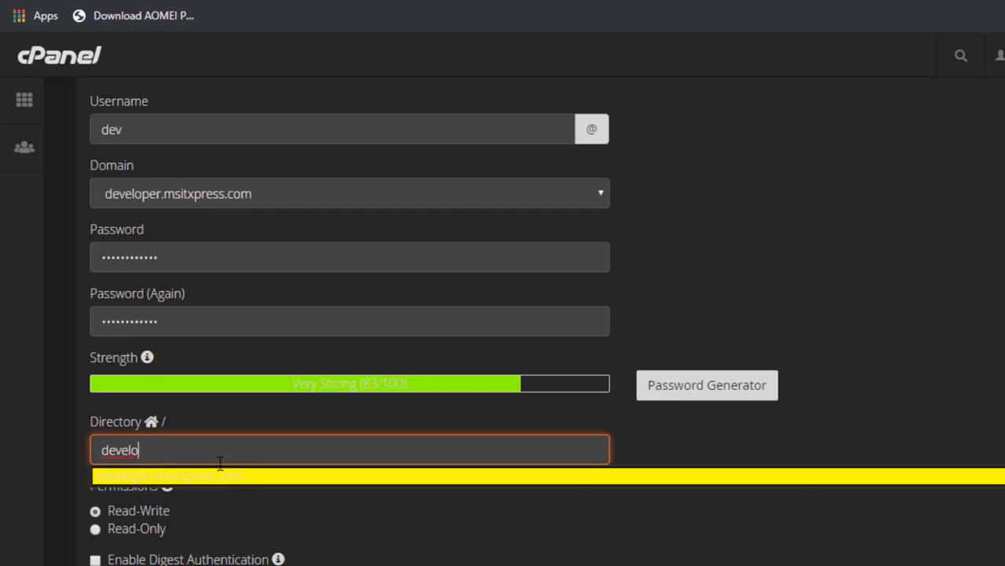
pyautogui.click(221, 477)
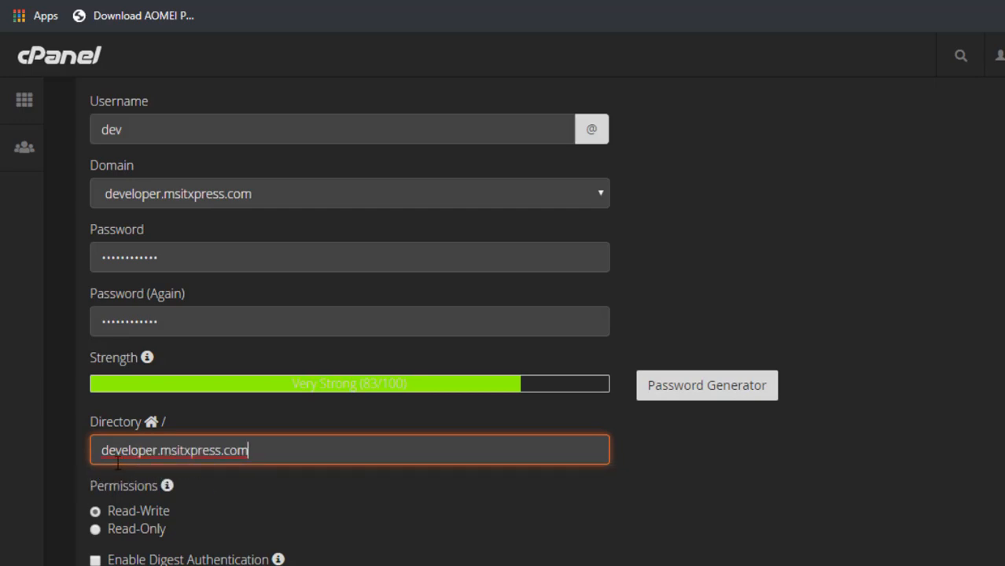
# Enable Digest Authentication for the account and create it with Read-Write permissions.
pyautogui.scroll(-3, 292, 508)
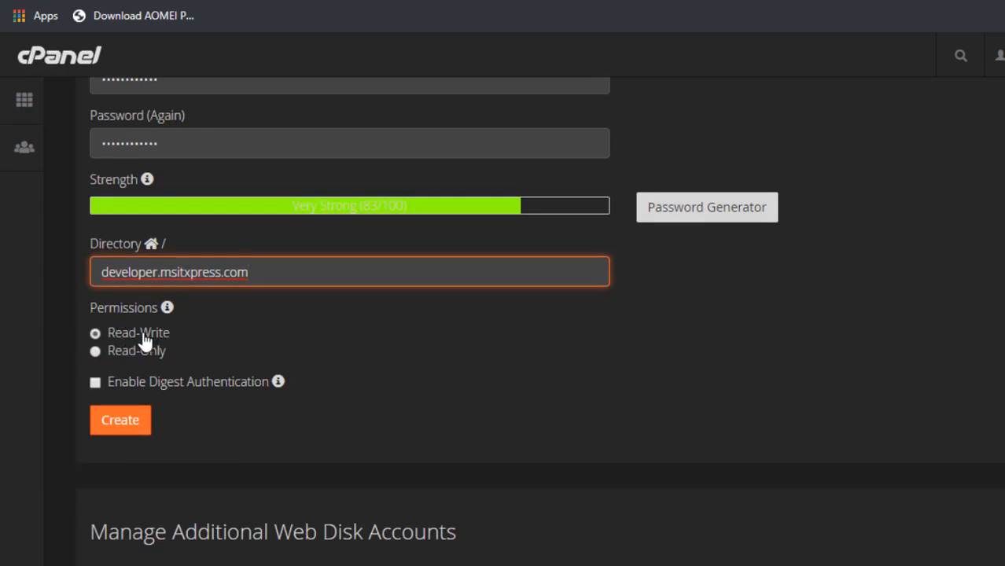
pyautogui.click(96, 385)
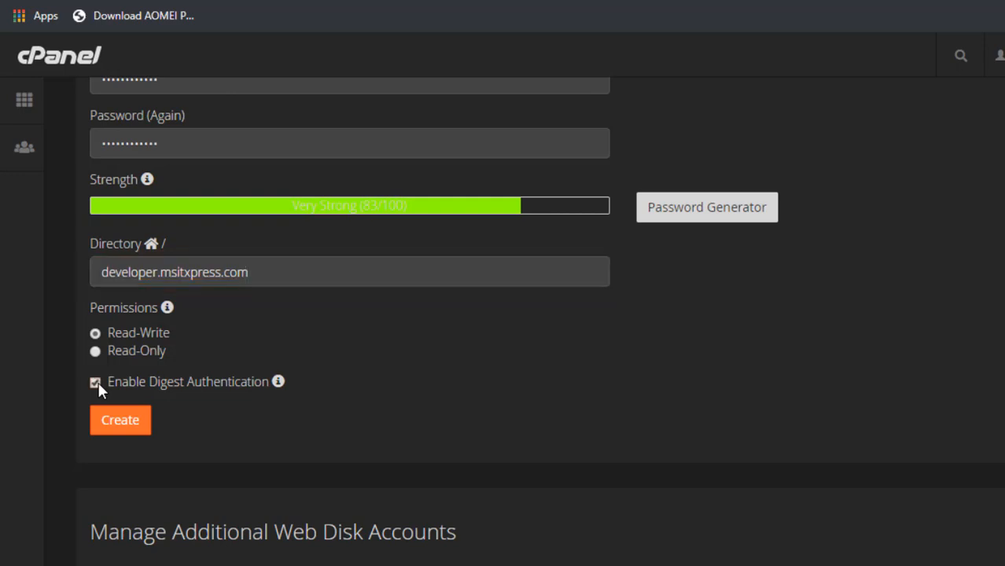
pyautogui.click(134, 439)
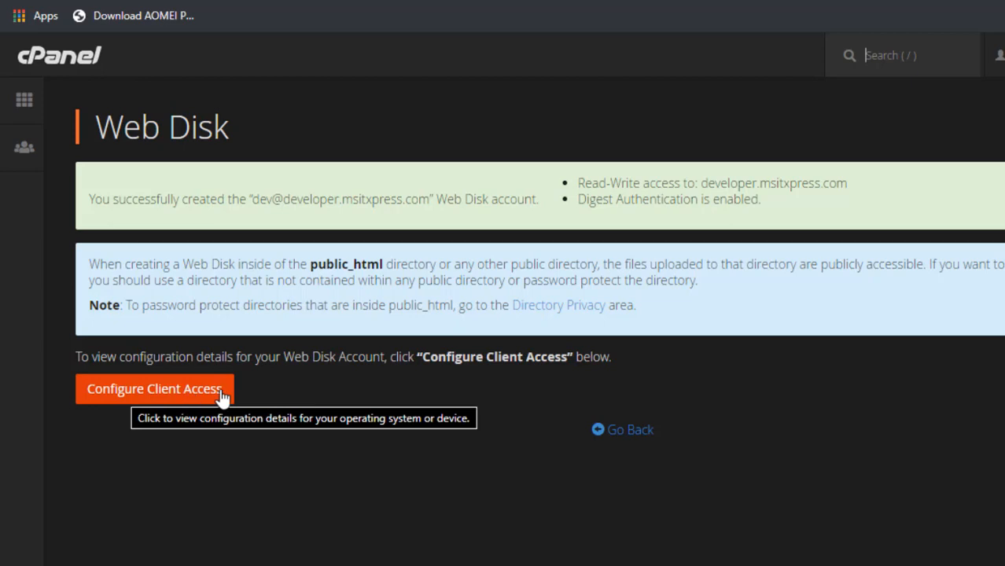
# Open the new account's client access configuration and select Windows 10 among the Microsoft operating systems for its connection instructions.
pyautogui.click(197, 392)
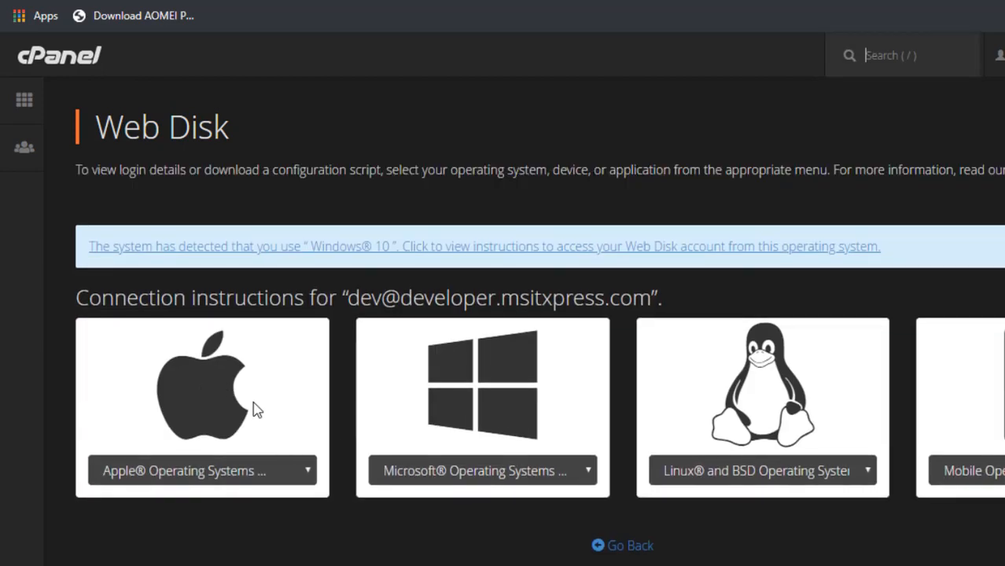
pyautogui.scroll(-1, 253, 409)
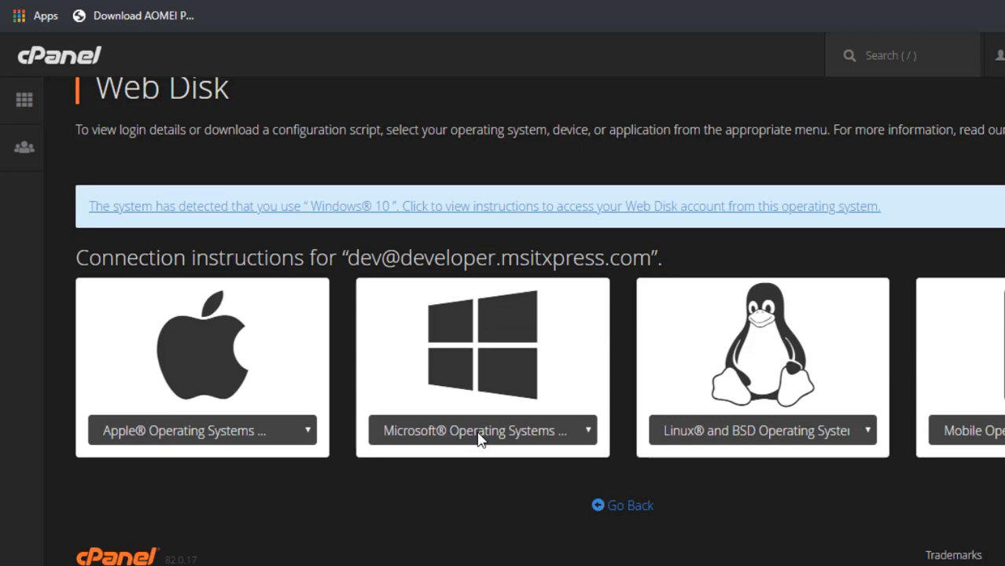
pyautogui.click(703, 435)
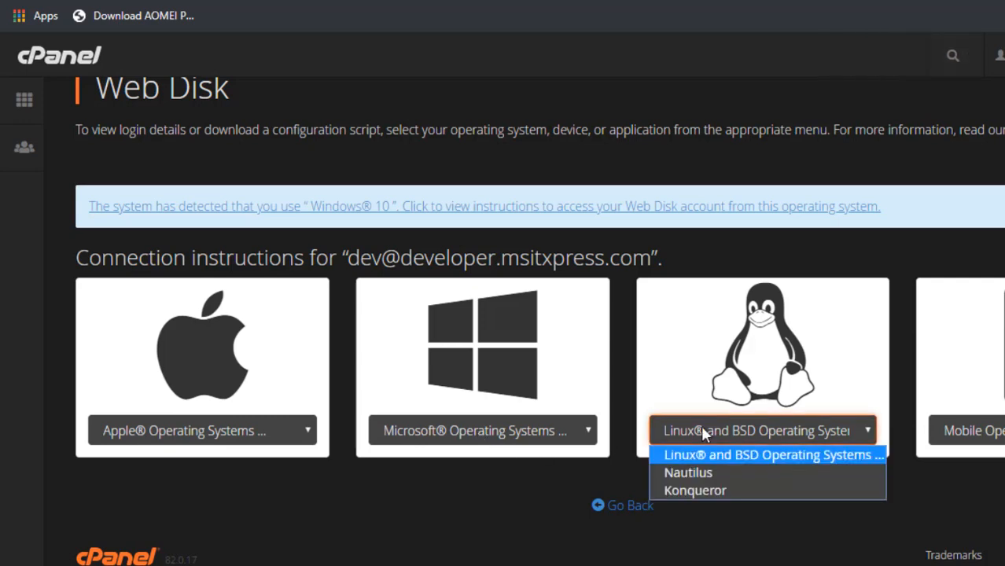
pyautogui.click(775, 441)
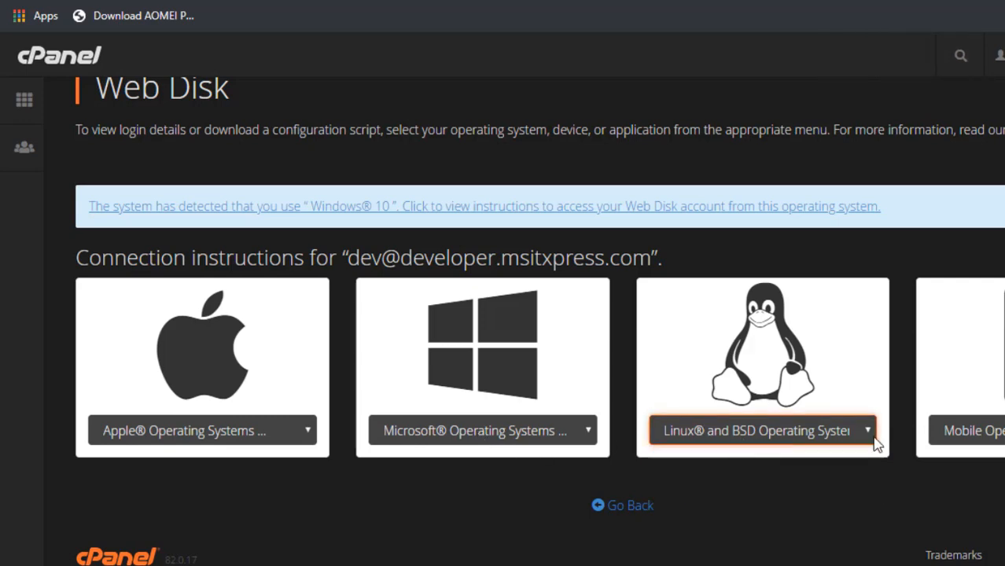
pyautogui.click(975, 431)
pyautogui.click(992, 433)
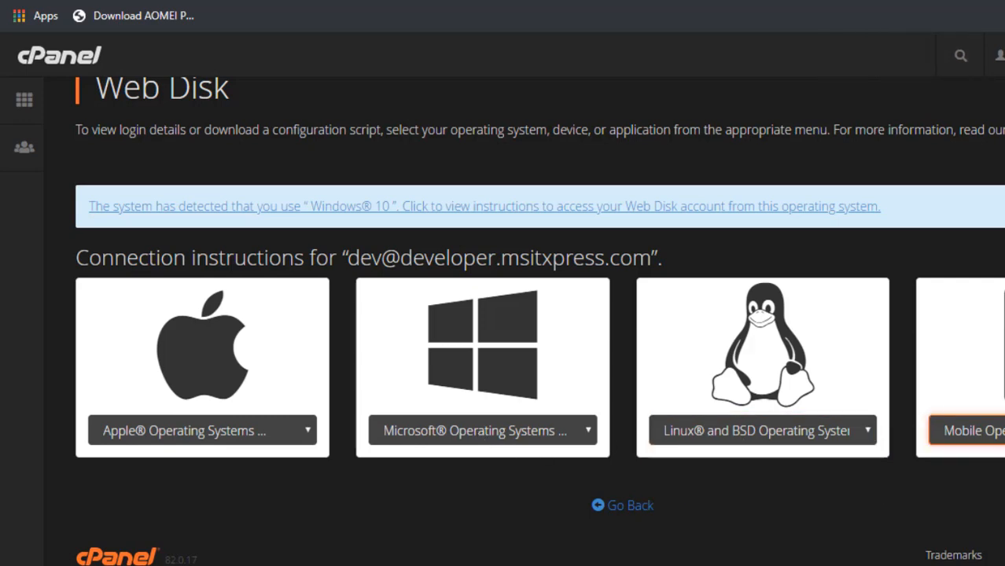
pyautogui.click(524, 437)
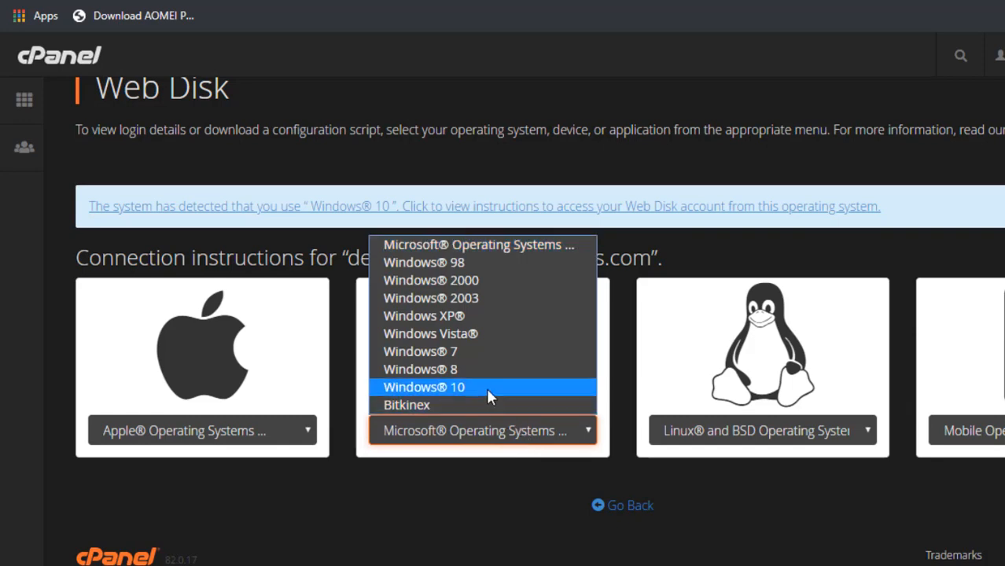
pyautogui.click(444, 387)
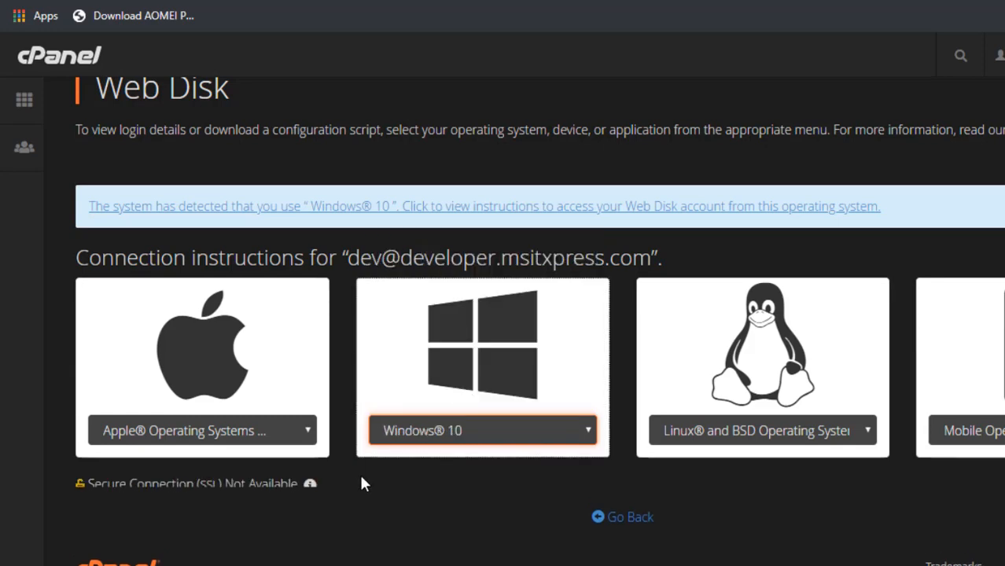
# Download the Web Disk configuration script for Windows 10.
pyautogui.scroll(-2, 351, 481)
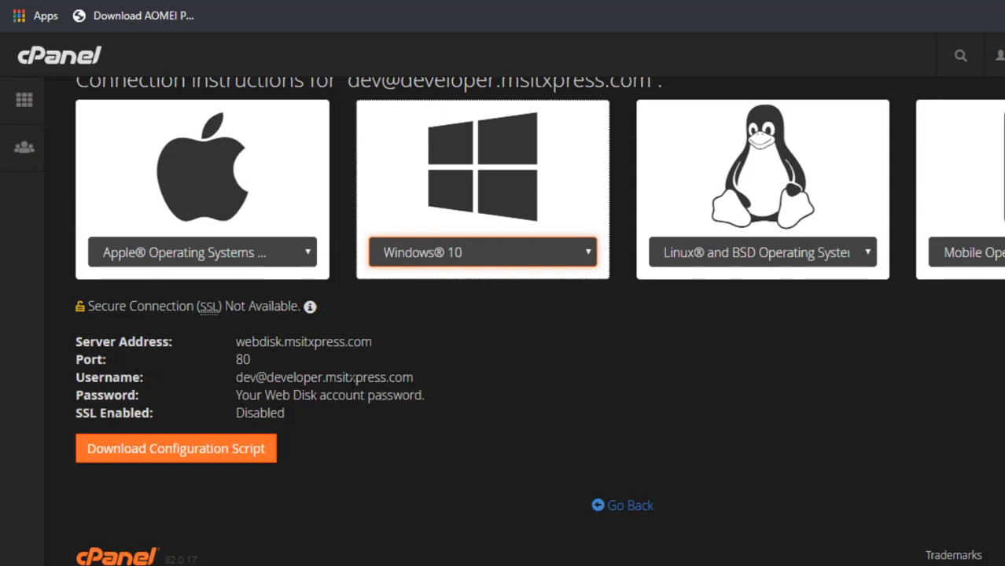
pyautogui.click(252, 456)
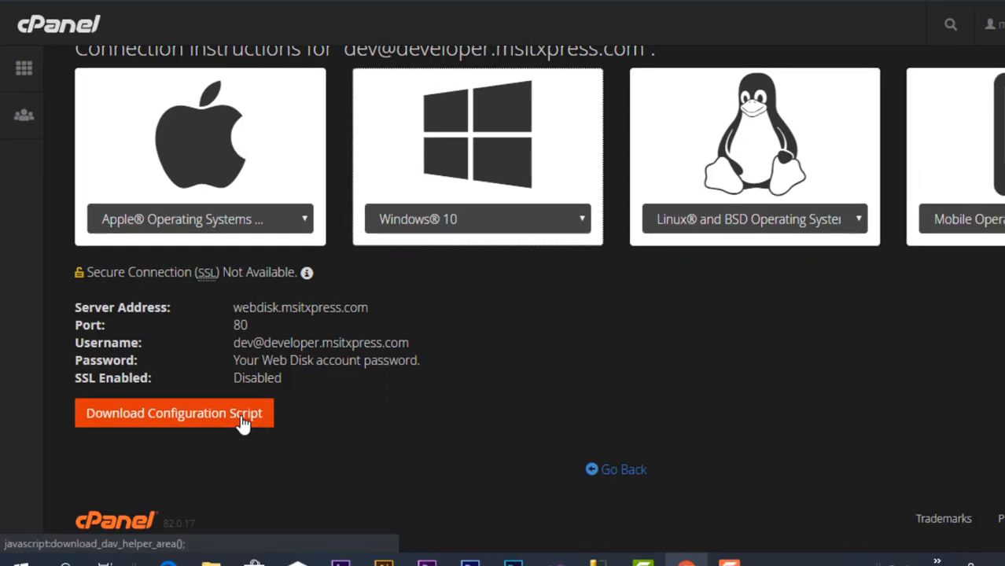
pyautogui.click(243, 422)
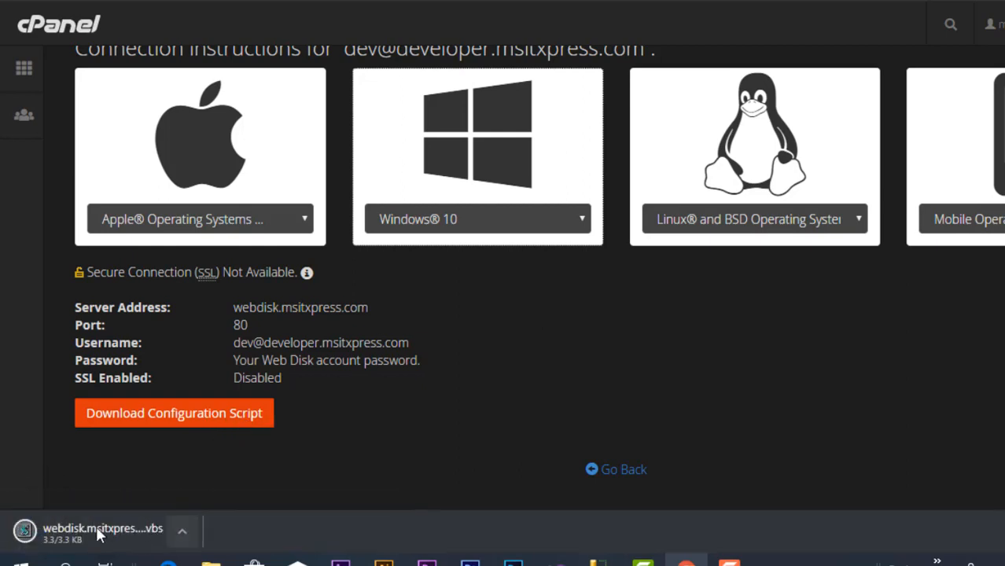
# Run the downloaded webdisk .vbs script, allow the file to open and acknowledge the Web Disk connection notice.
pyautogui.click(183, 533)
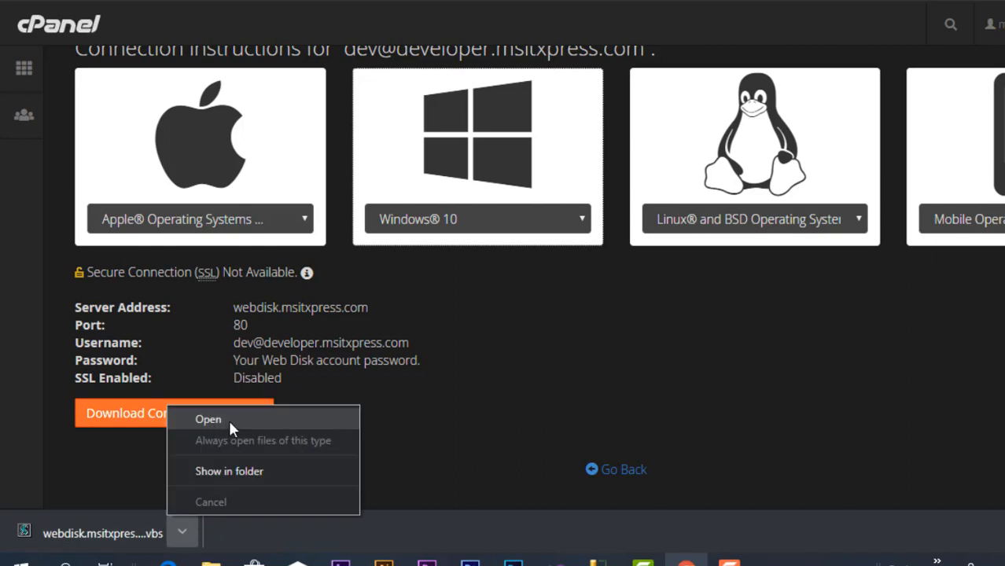
pyautogui.click(229, 425)
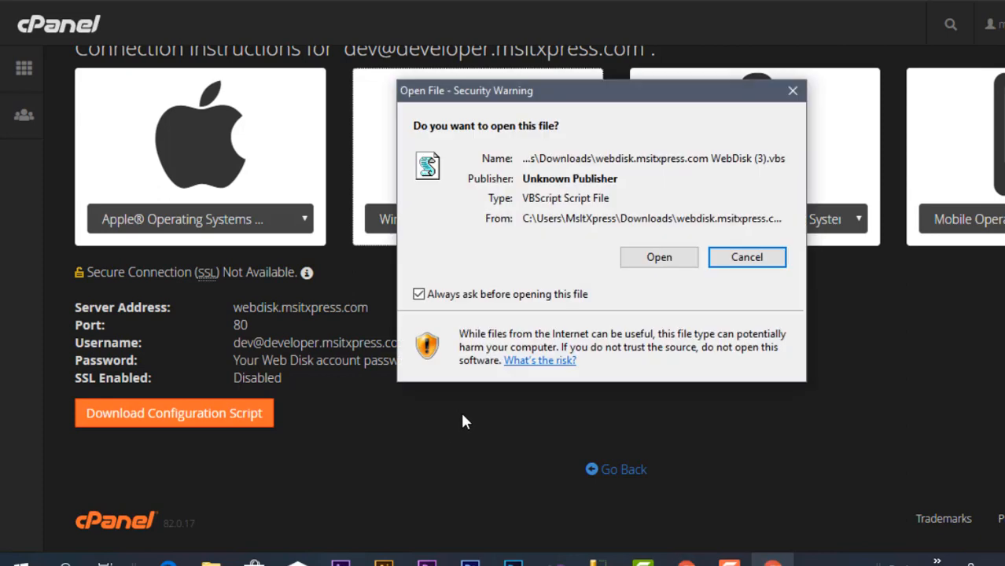
pyautogui.click(647, 260)
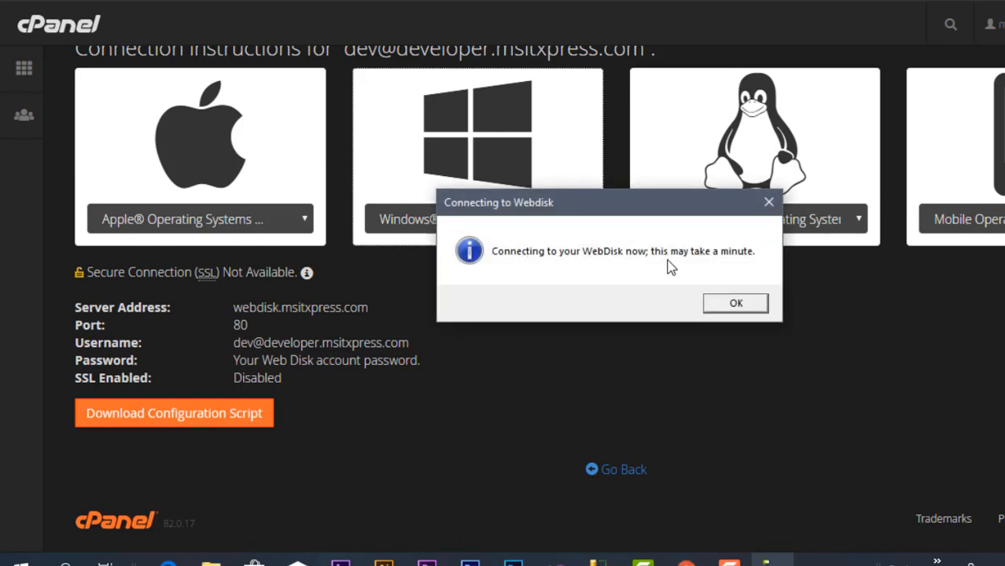
pyautogui.click(736, 303)
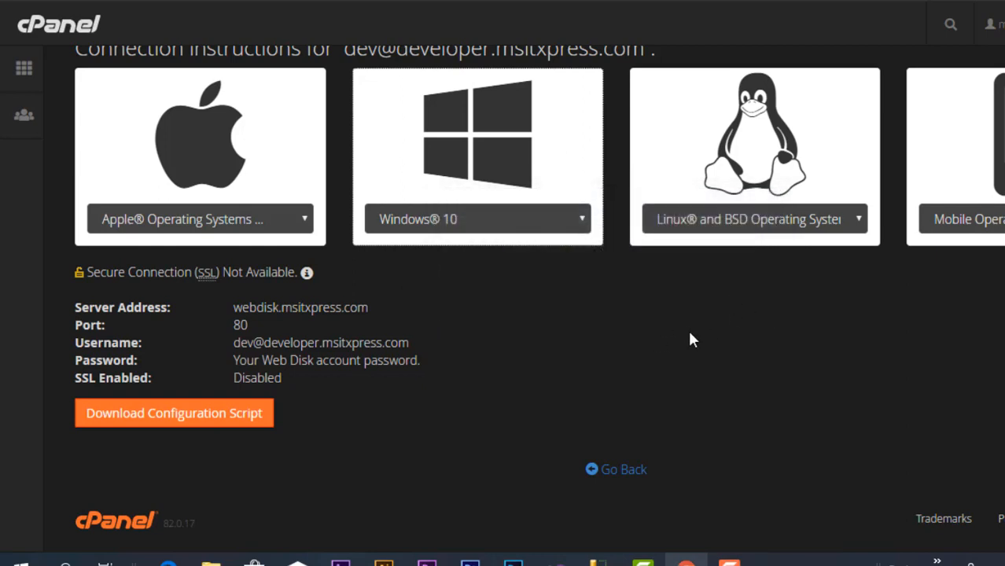
# Return to the connection instructions in the browser and copy the Web Disk account's username.
pyautogui.scroll(2, 689, 338)
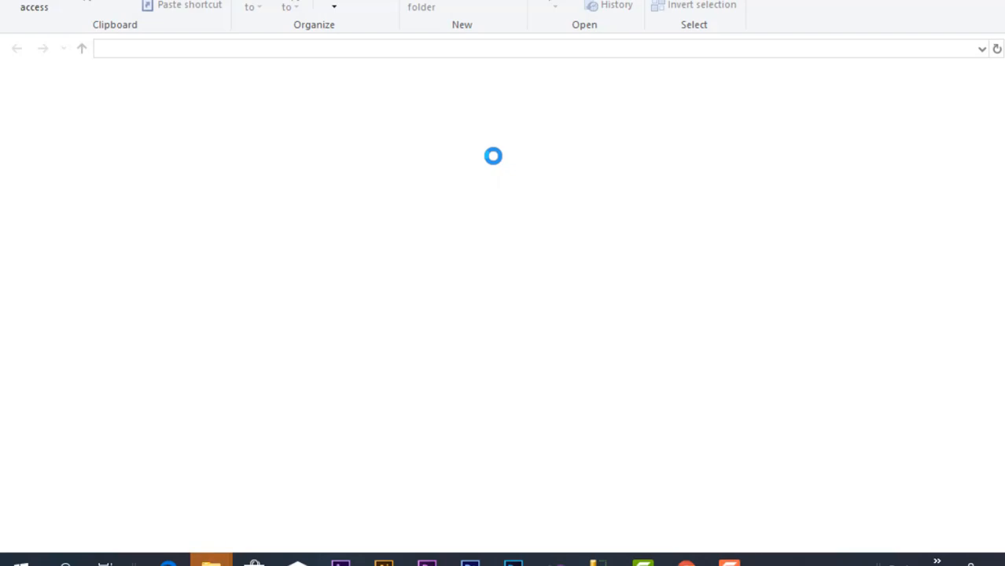
pyautogui.click(253, 28)
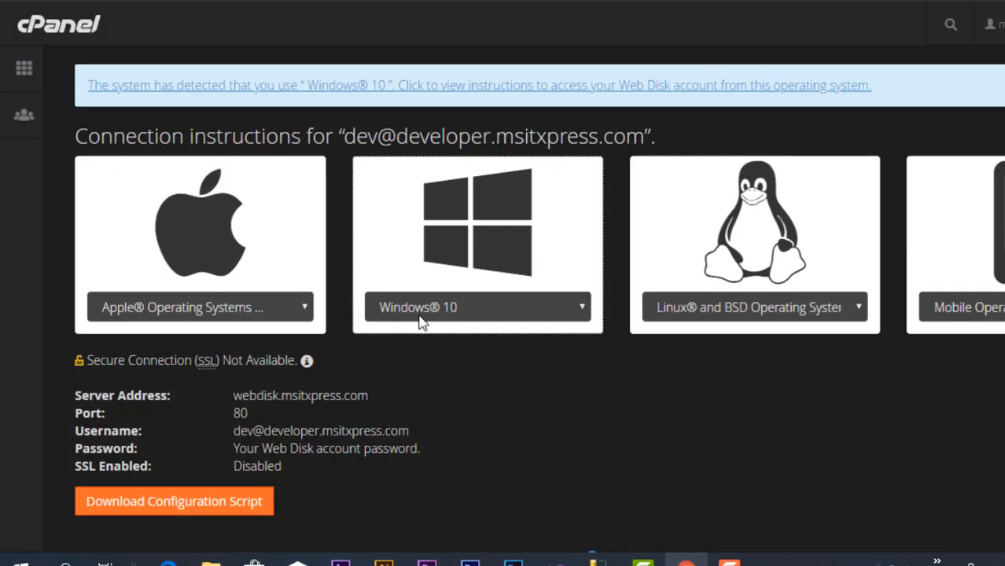
pyautogui.moveTo(409, 431); pyautogui.dragTo(232, 431)
pyautogui.hotkey('ctrl', 'c')
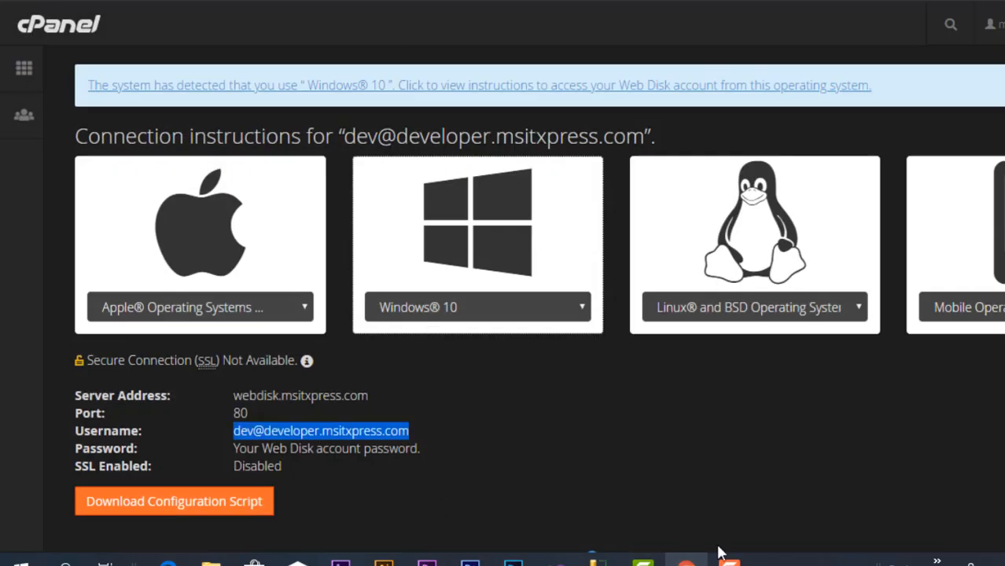
# Sign in to the Web Disk in the Windows prompt with the copied username and the account password, and have the credentials remembered.
pyautogui.click(211, 561)
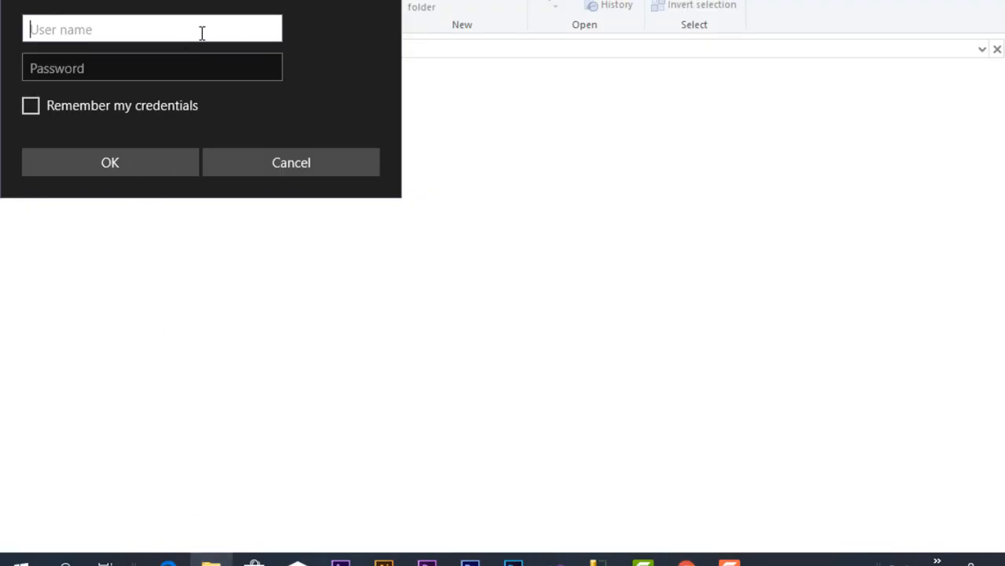
pyautogui.hotkey('ctrl', 'v')
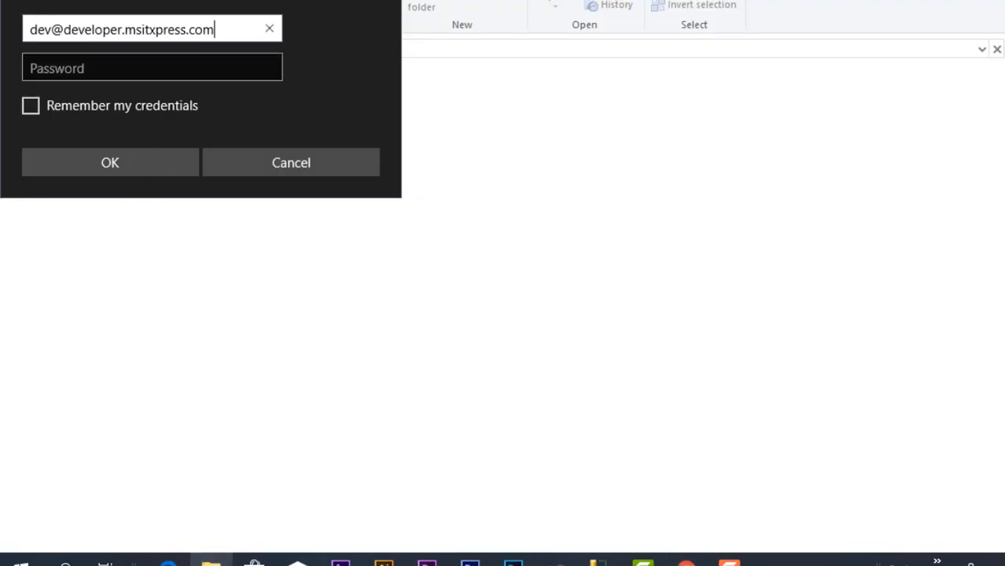
pyautogui.click(188, 68)
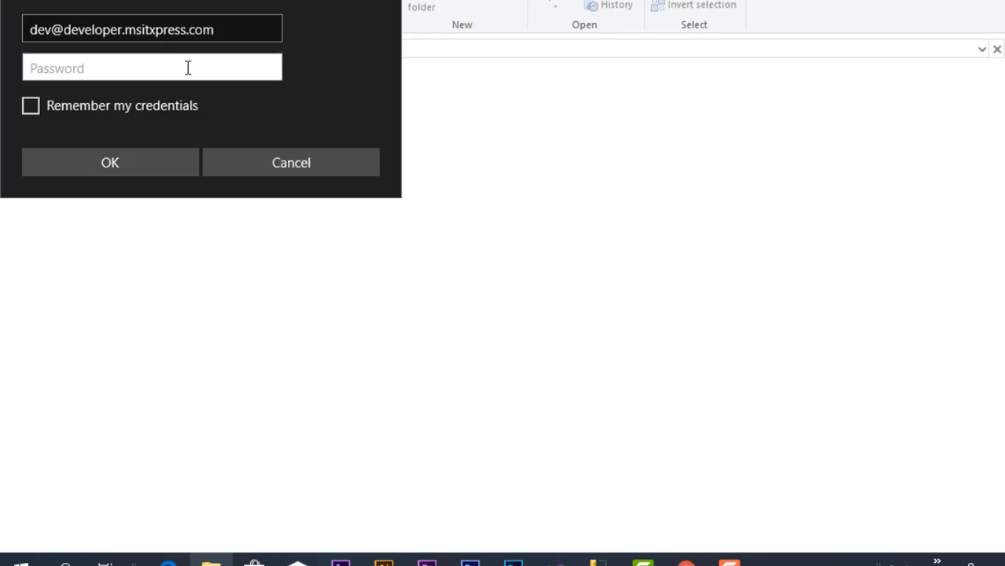
pyautogui.write('••••••••••••')
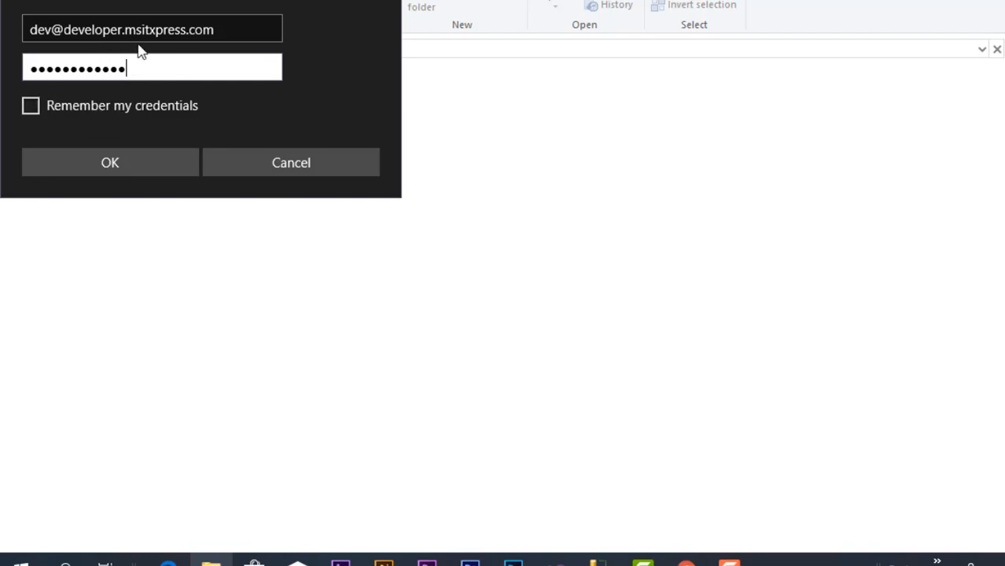
pyautogui.click(30, 106)
pyautogui.click(129, 167)
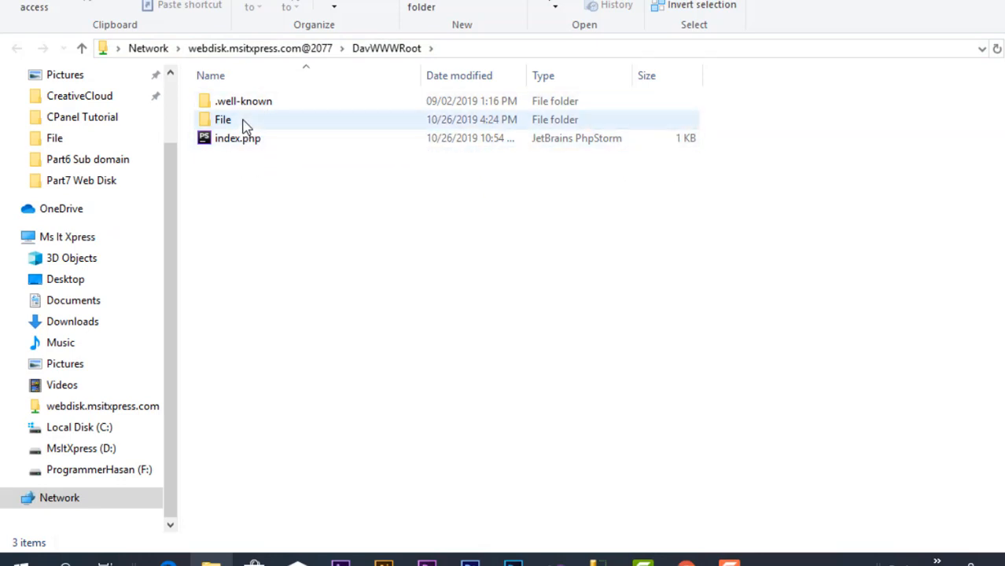
# Open the File folder on the connected web disk and select index.html.
pyautogui.click(245, 148)
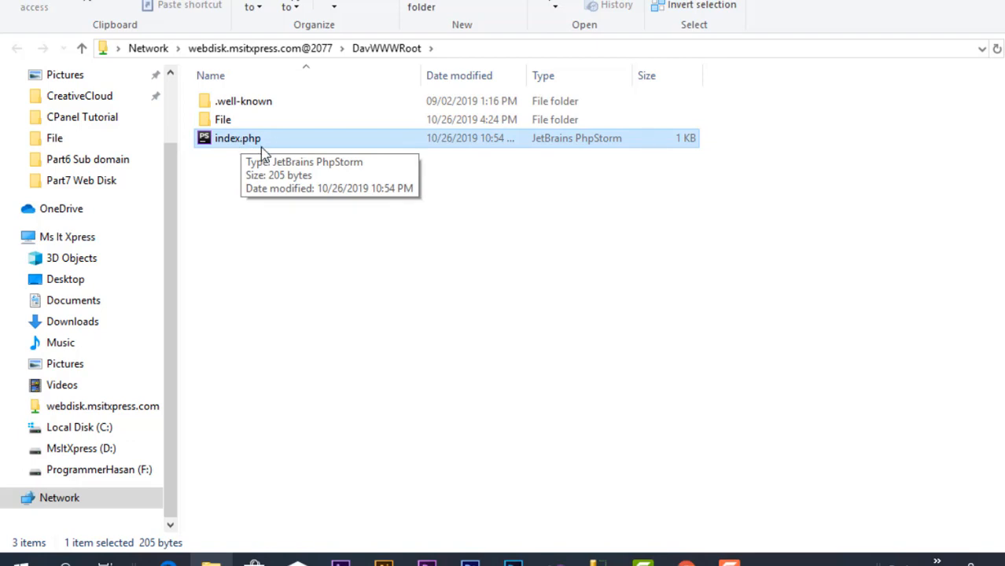
pyautogui.click(241, 129)
pyautogui.doubleClick(241, 122)
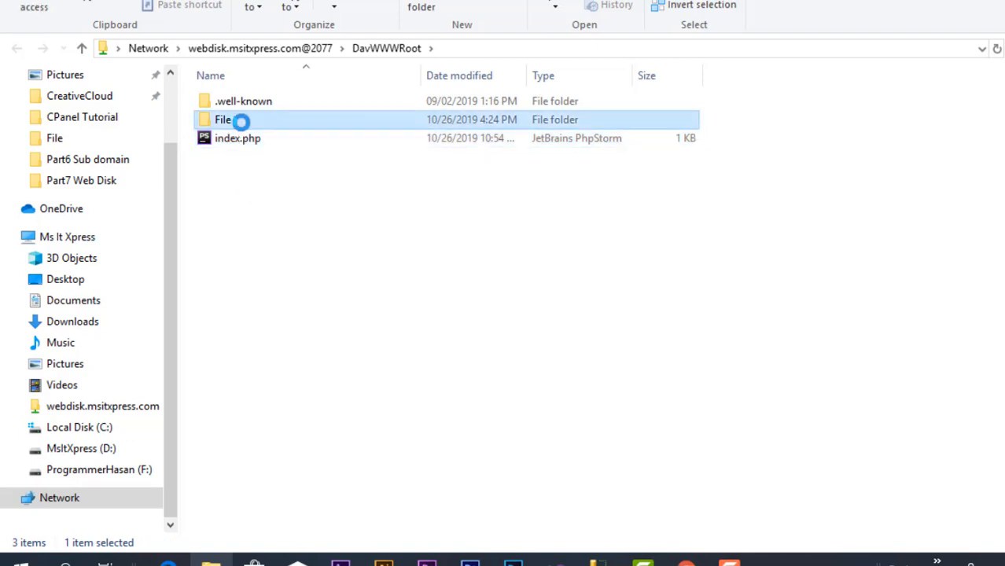
pyautogui.click(247, 126)
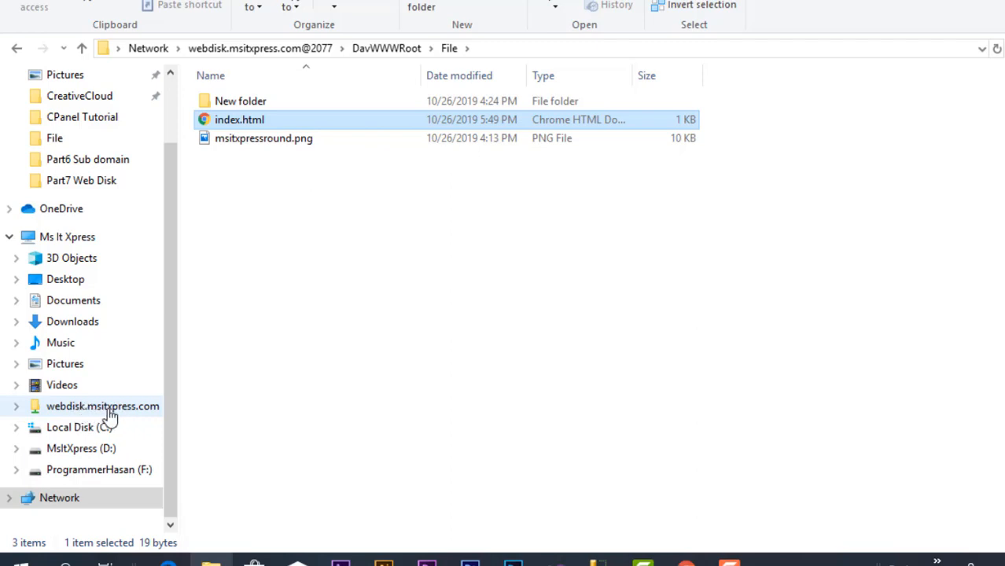
# Open index.html from the web disk's File folder with PhpStorm.
pyautogui.click(108, 417)
pyautogui.rightClick(284, 122)
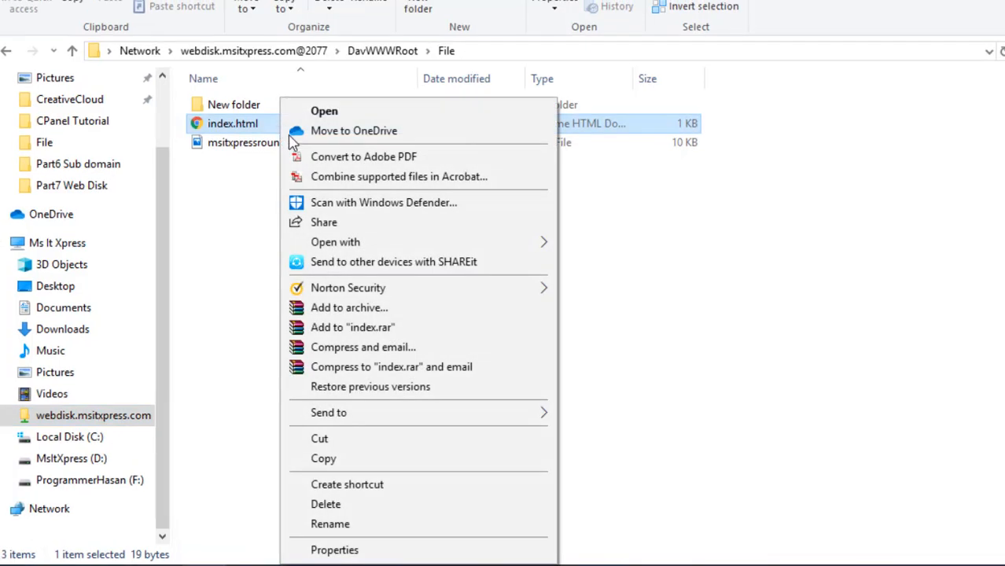
pyautogui.moveTo(355, 246)
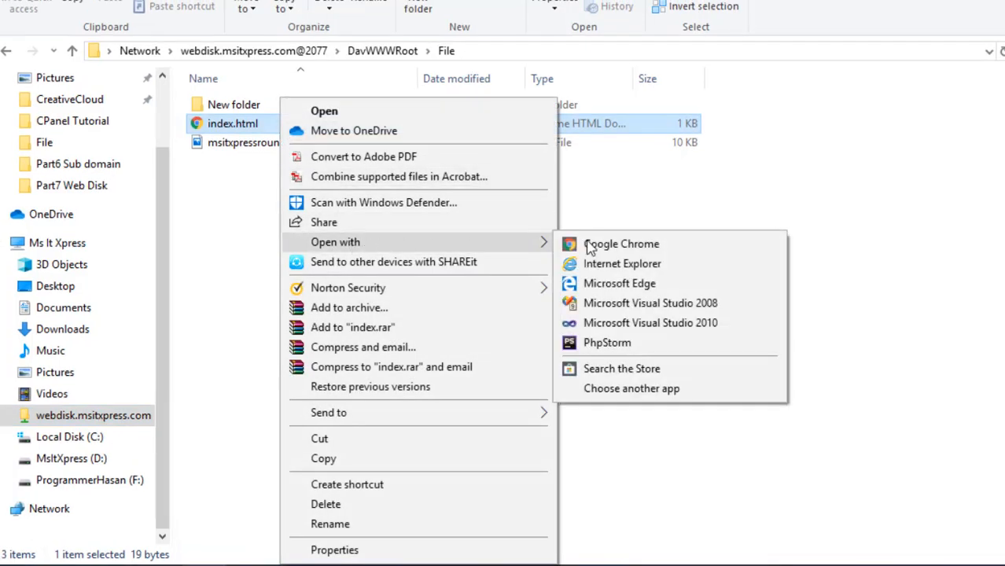
pyautogui.click(637, 346)
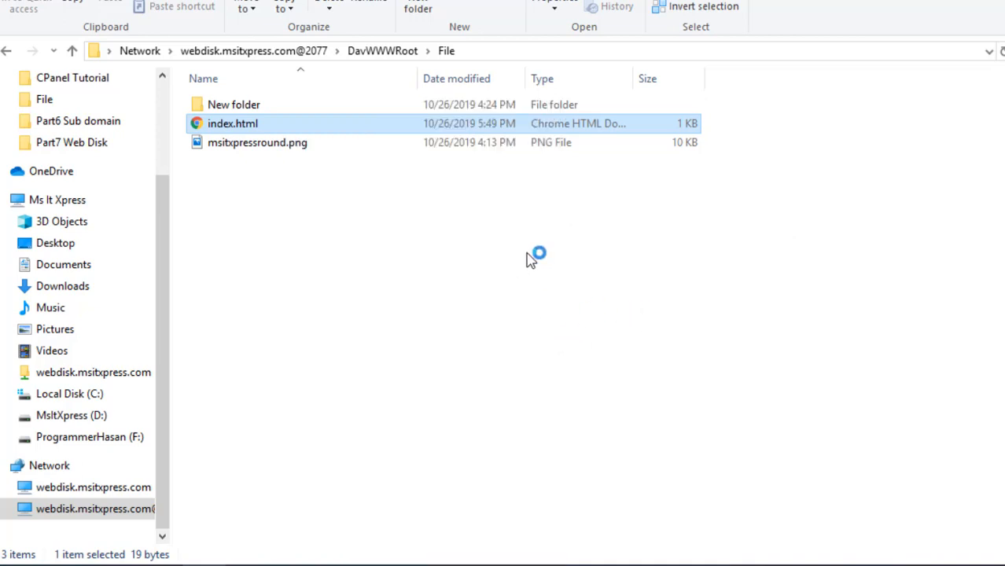
pyautogui.click(683, 267)
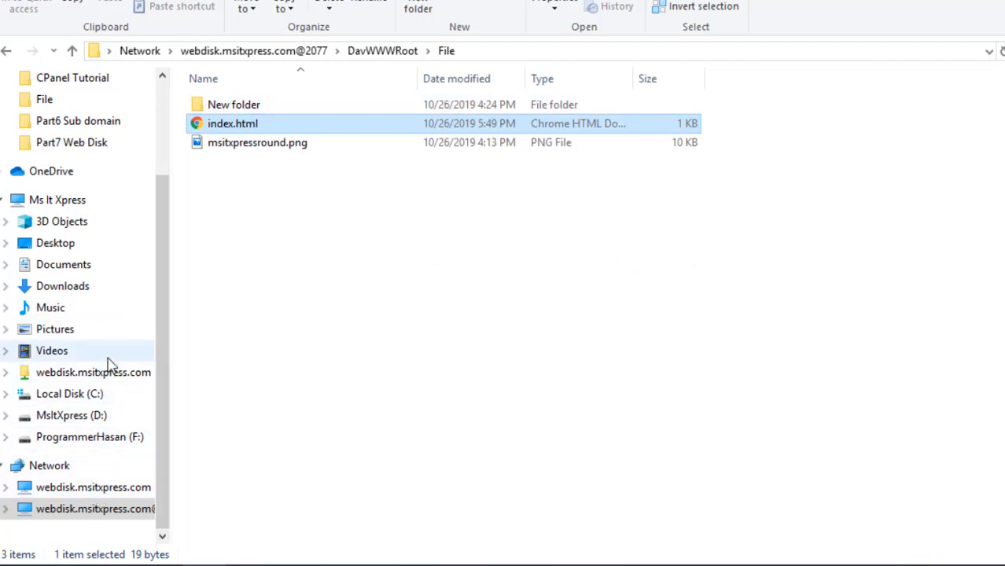
# Go back up to the web disk's DavWWWRoot folder and select index.php.
pyautogui.click(269, 110)
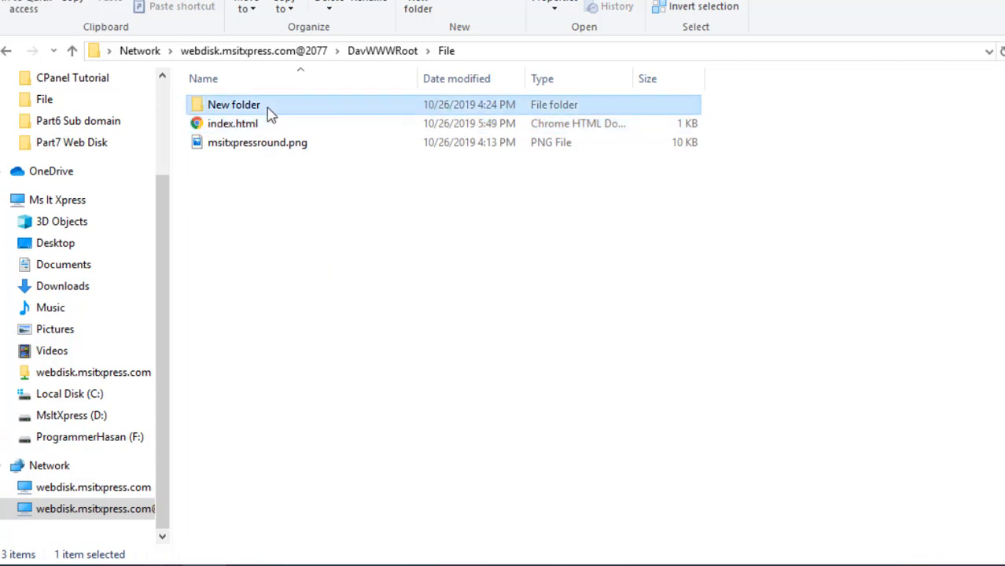
pyautogui.click(73, 51)
pyautogui.click(74, 51)
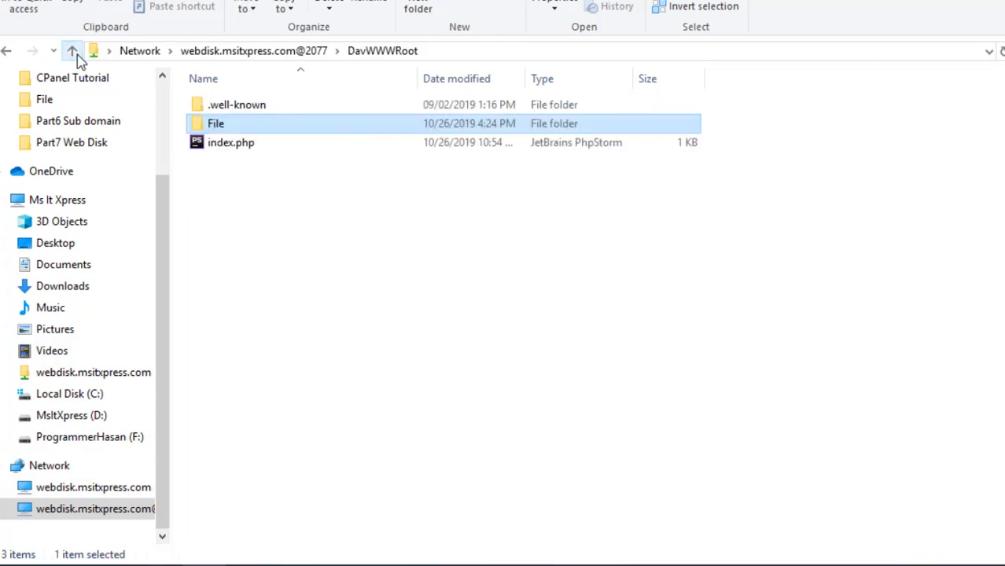
pyautogui.click(222, 149)
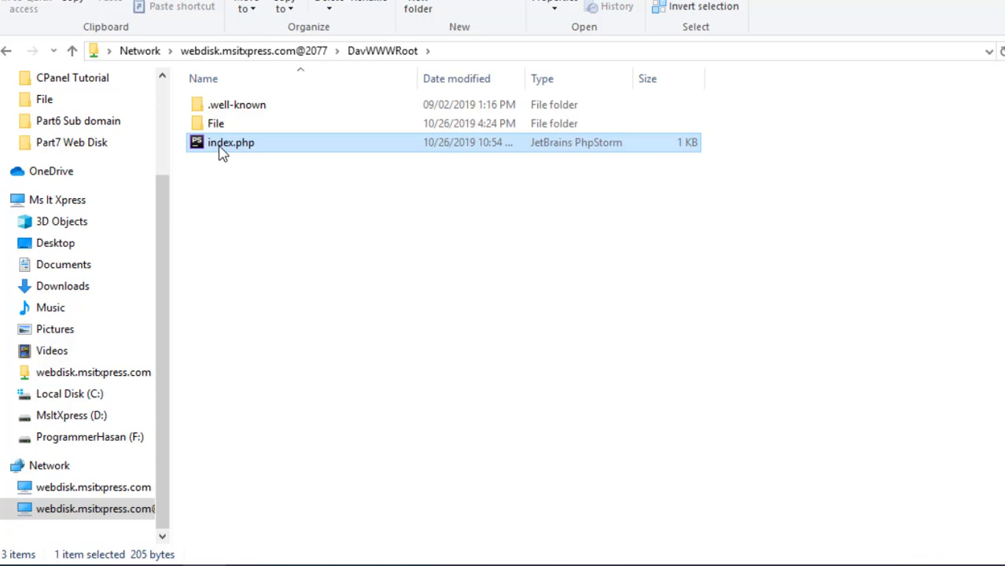
# Create a new folder in the web disk's root and name it with the account owner's surname.
pyautogui.click(281, 201)
pyautogui.rightClick(281, 201)
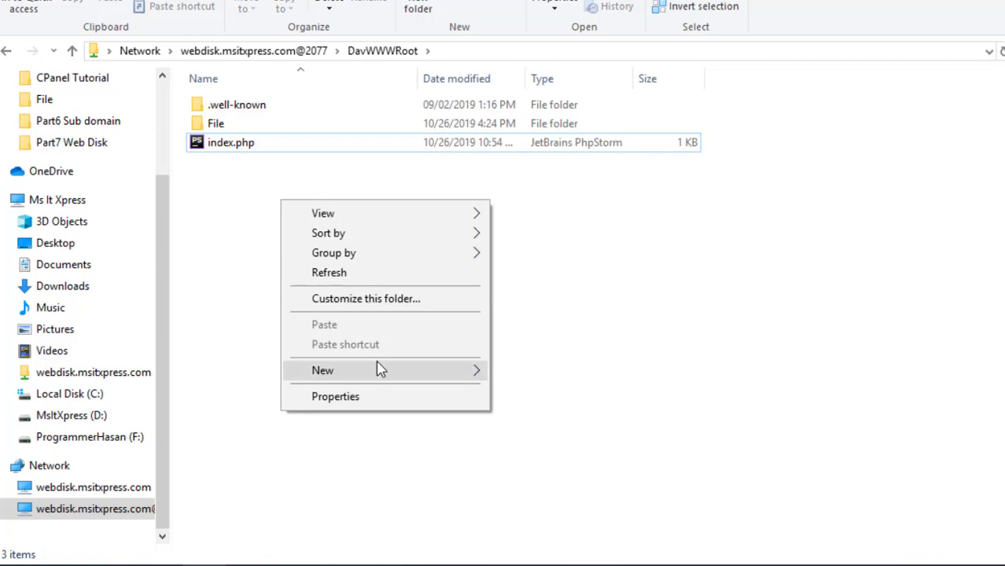
pyautogui.moveTo(381, 369)
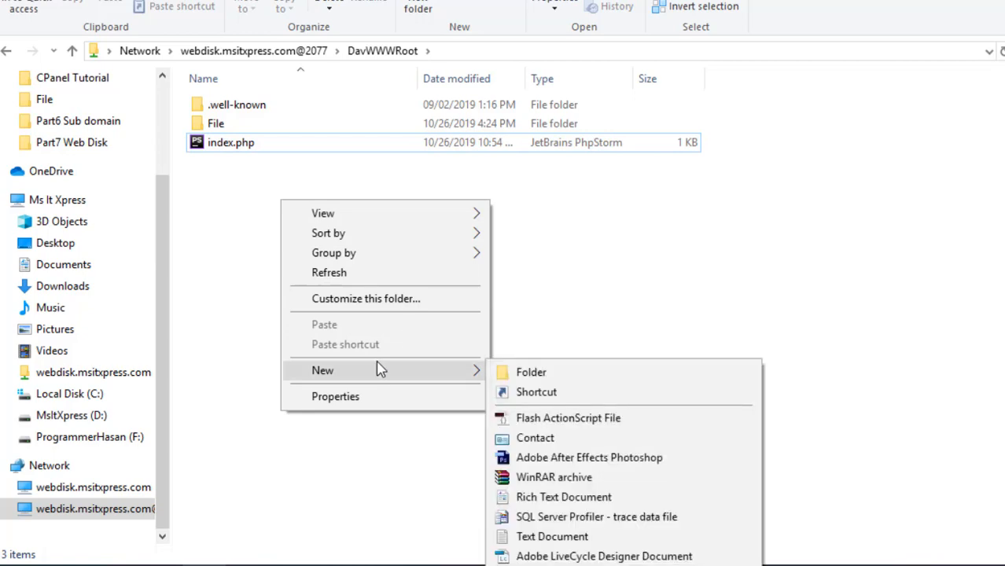
pyautogui.click(525, 374)
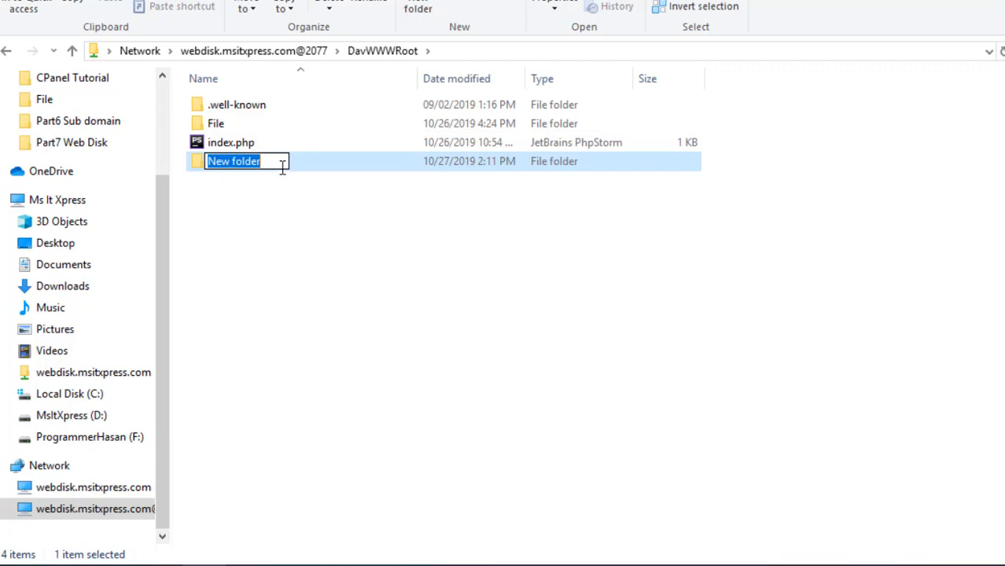
pyautogui.write('hasan')
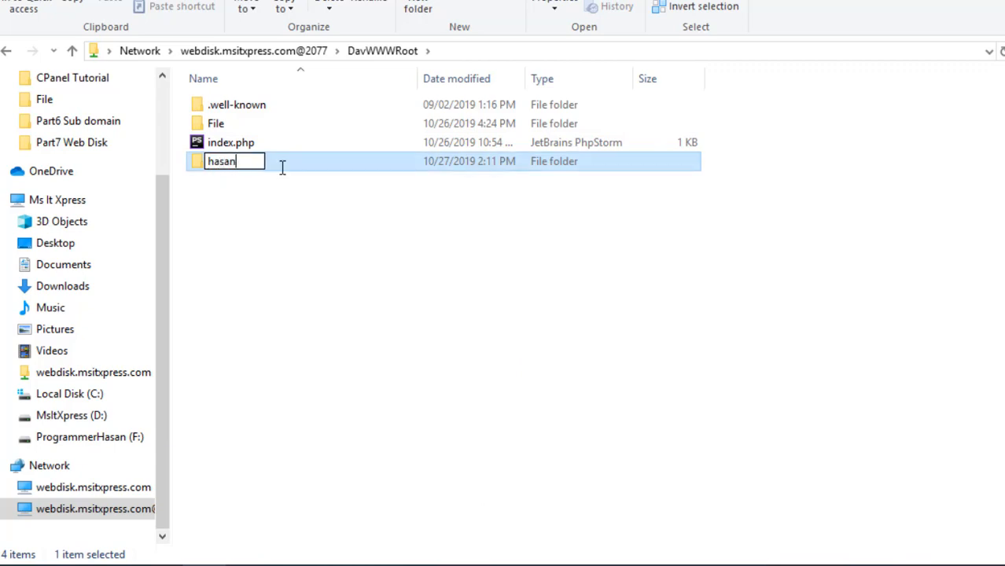
pyautogui.press('Return')
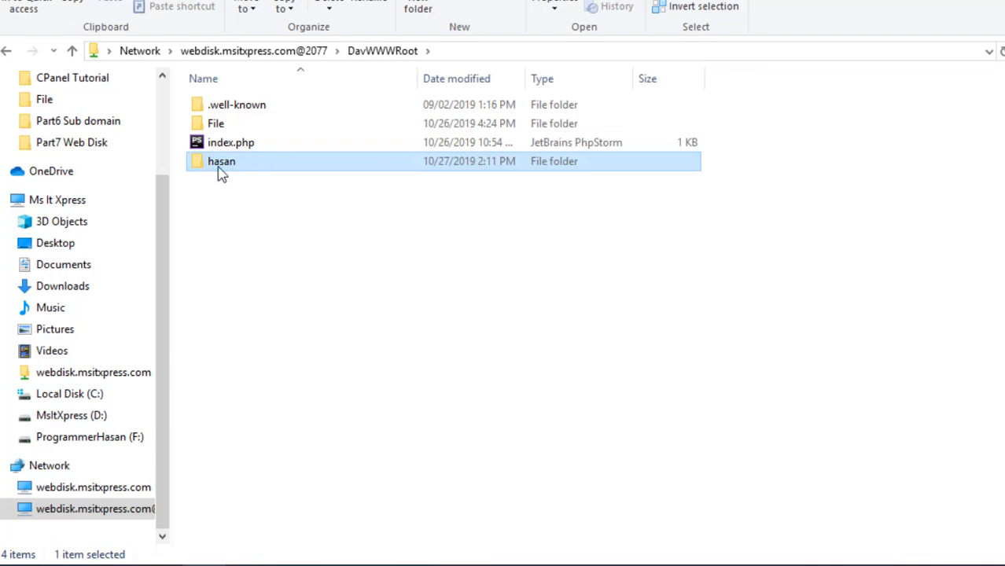
pyautogui.click(280, 207)
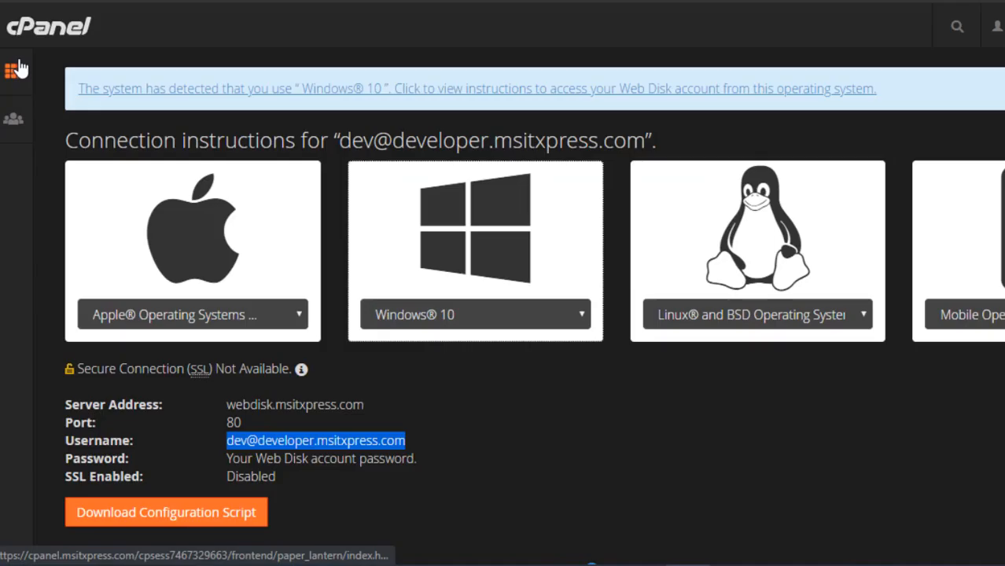
# In cPanel's File Manager, open developer.msitxpress.com and go into the folder just created through the web disk.
pyautogui.click(18, 66)
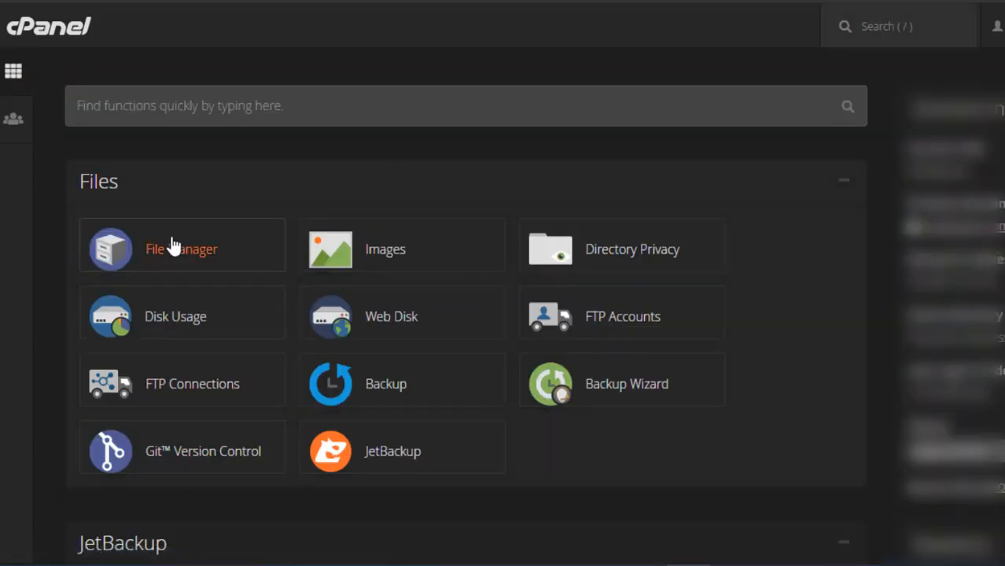
pyautogui.click(174, 246)
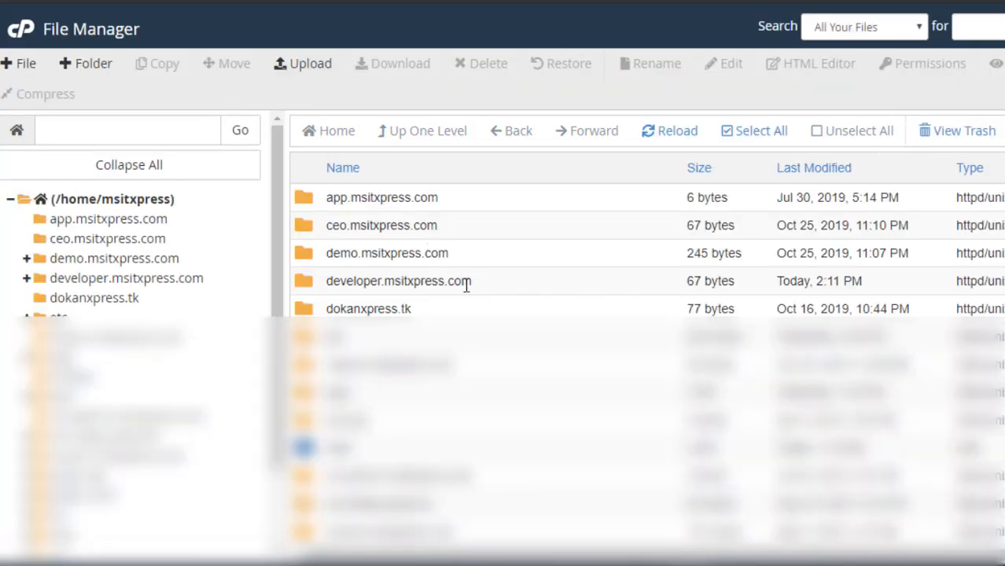
pyautogui.doubleClick(514, 288)
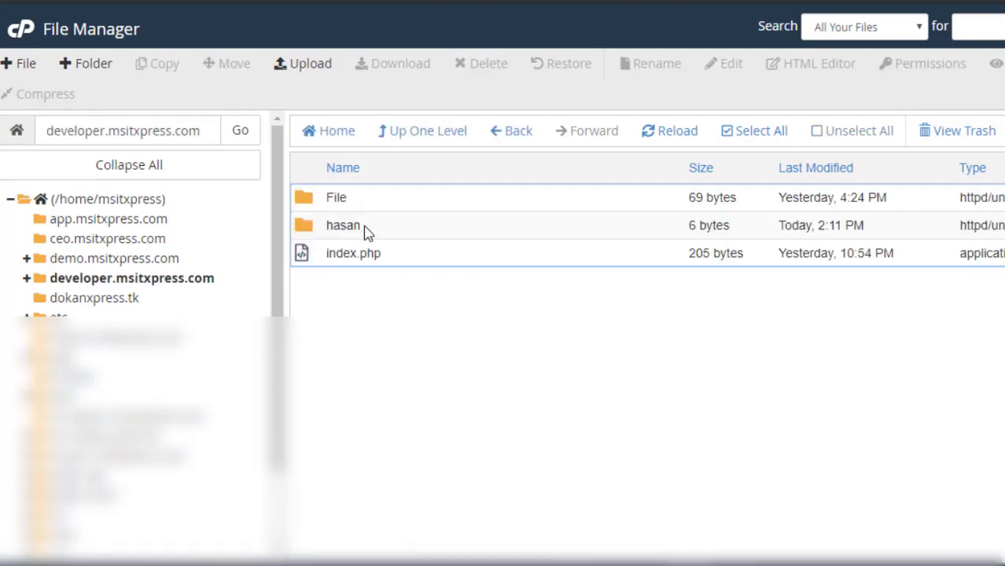
pyautogui.doubleClick(399, 229)
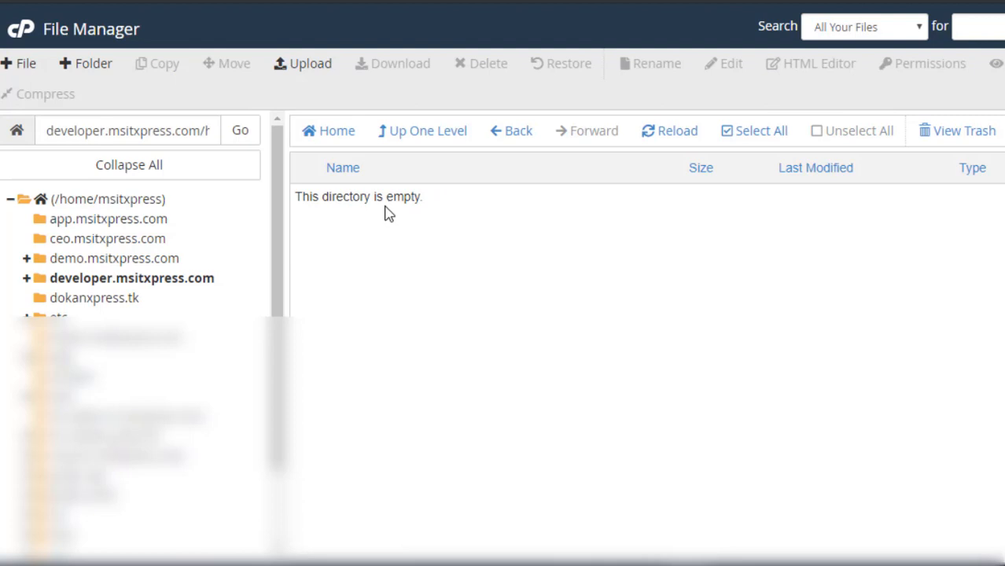
# Create a subfolder named index inside the open folder in File Manager.
pyautogui.click(93, 65)
pyautogui.write('index')
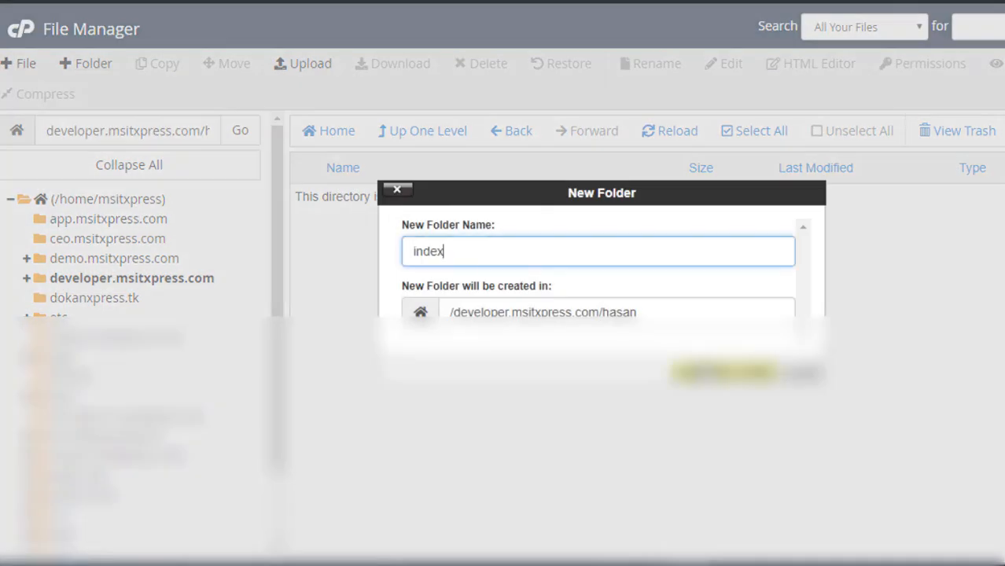
pyautogui.press('Return')
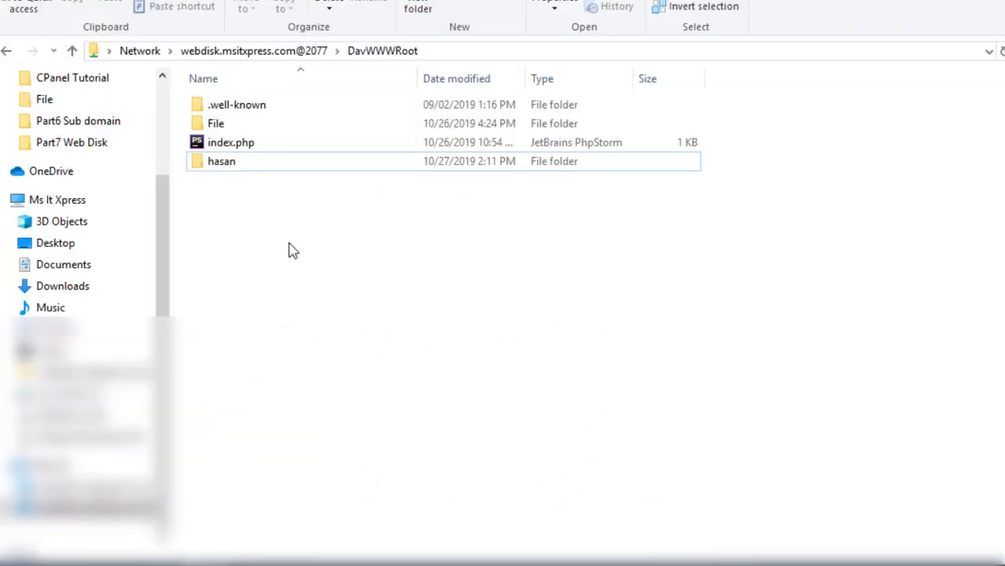
# In File Explorer, open the new web disk folder and go into its index subfolder.
pyautogui.click(244, 161)
pyautogui.doubleClick(243, 162)
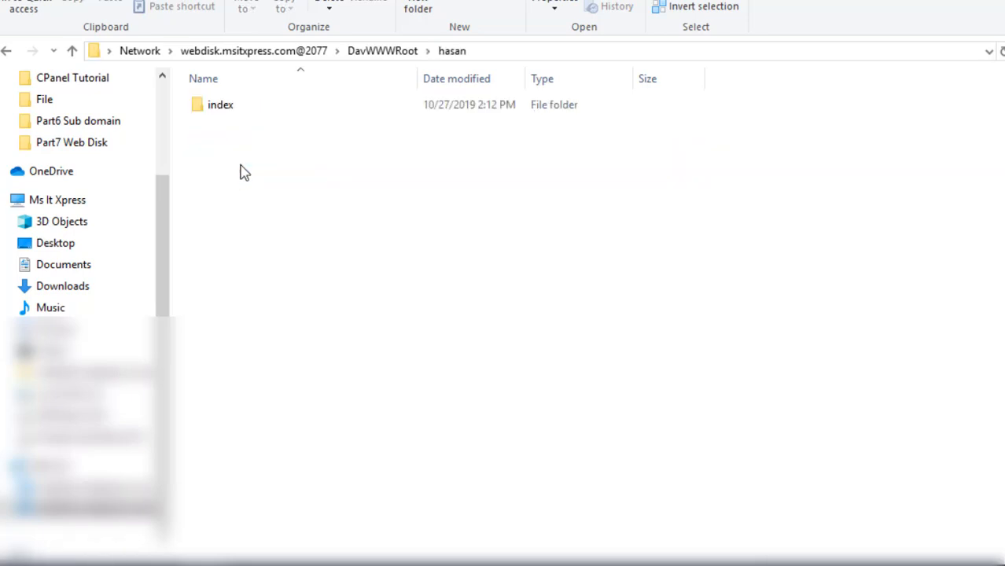
pyautogui.click(230, 116)
pyautogui.doubleClick(230, 116)
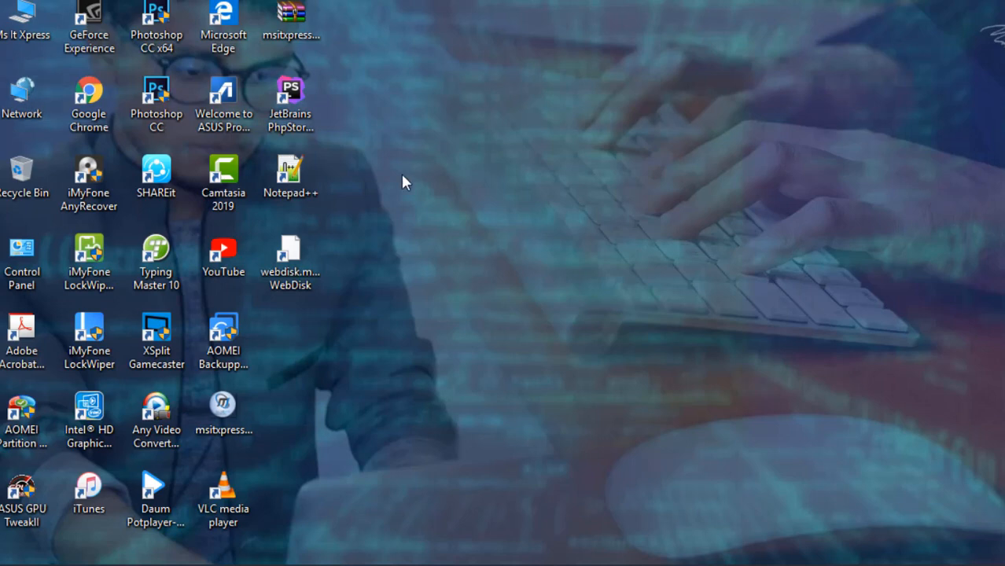
# Open the webdisk.msitxpress.com network location and copy the msitxpress image from the desktop into it.
pyautogui.doubleClick(24, 96)
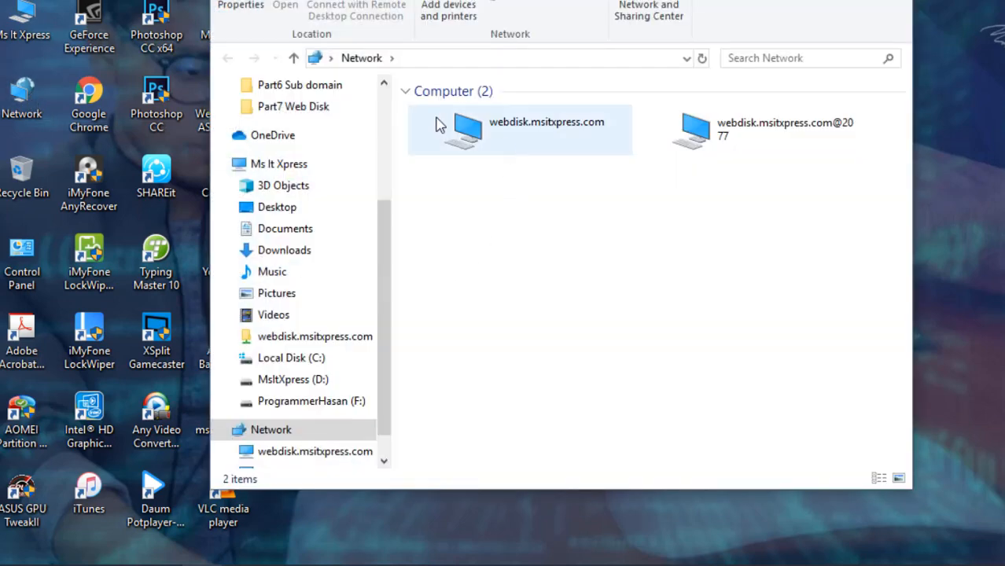
pyautogui.doubleClick(545, 148)
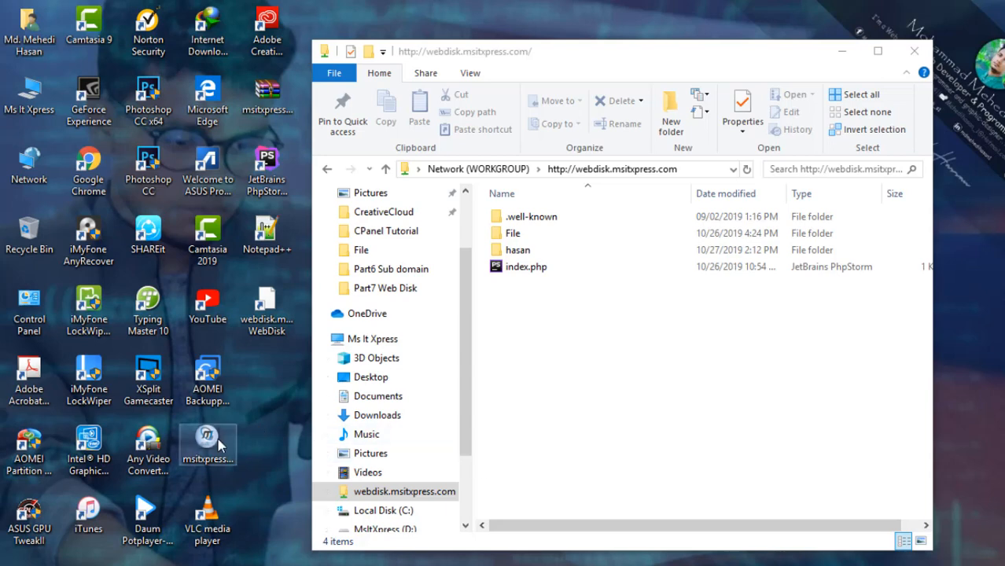
pyautogui.moveTo(220, 445); pyautogui.dragTo(559, 343)
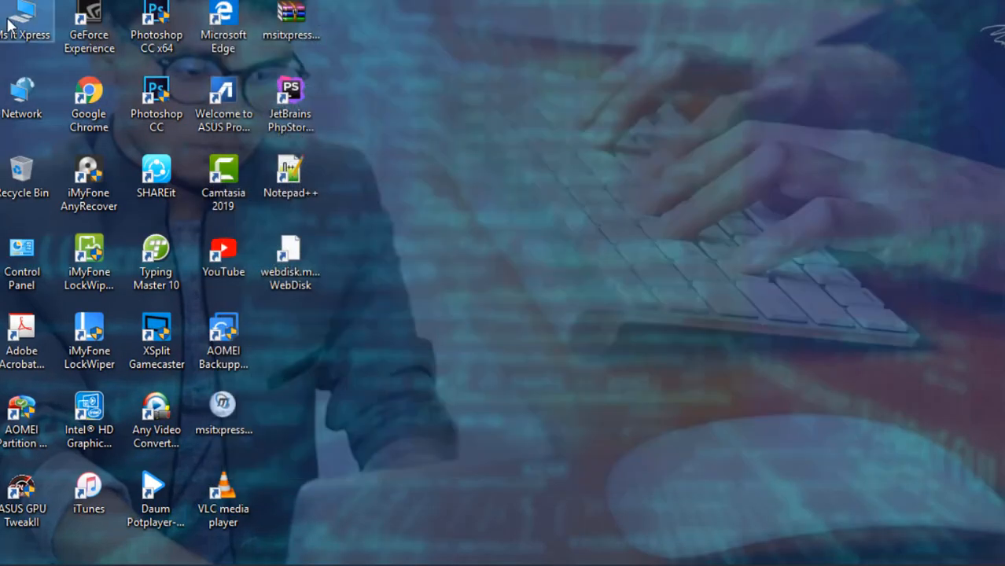
# Reopen the webdisk.msitxpress.com network location in File Explorer and sign in with the filled-in account, choosing to remember the credentials.
pyautogui.doubleClick(20, 22)
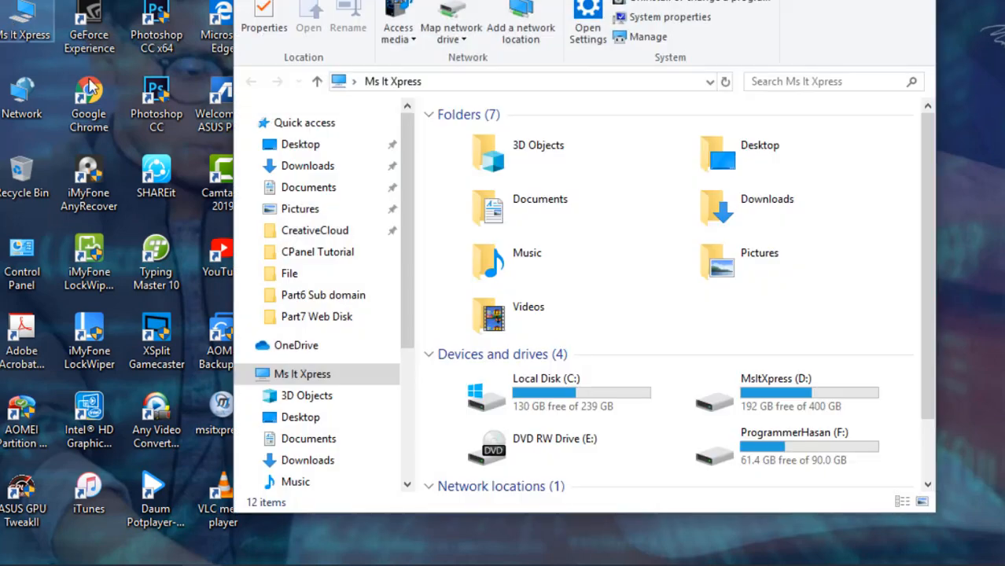
pyautogui.scroll(-3, 343, 332)
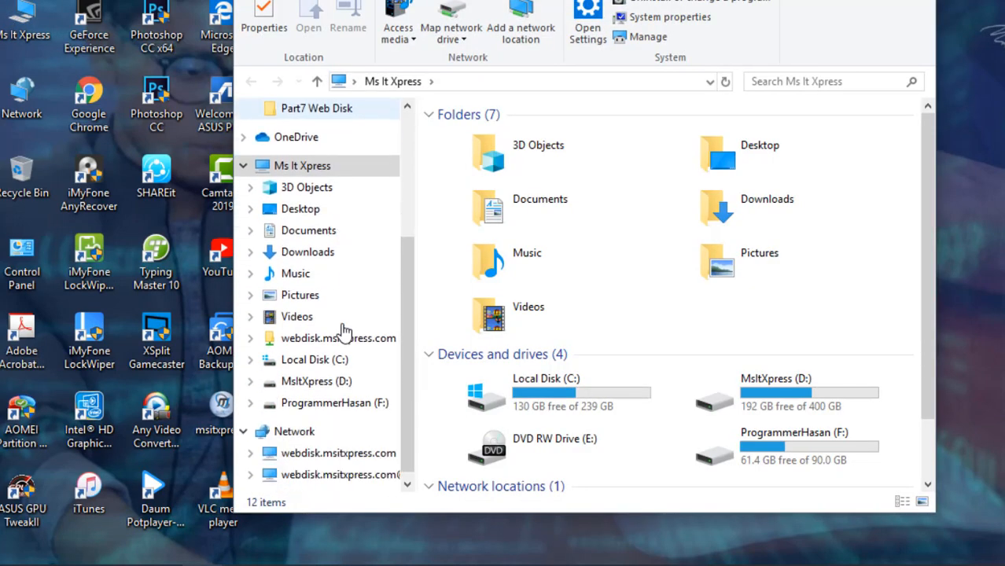
pyautogui.click(347, 343)
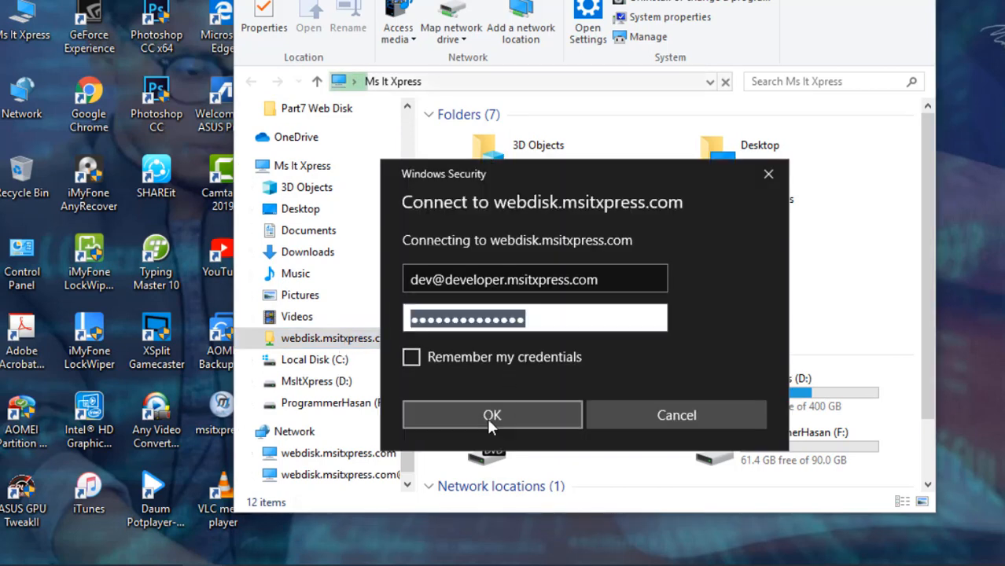
pyautogui.click(503, 364)
pyautogui.click(493, 416)
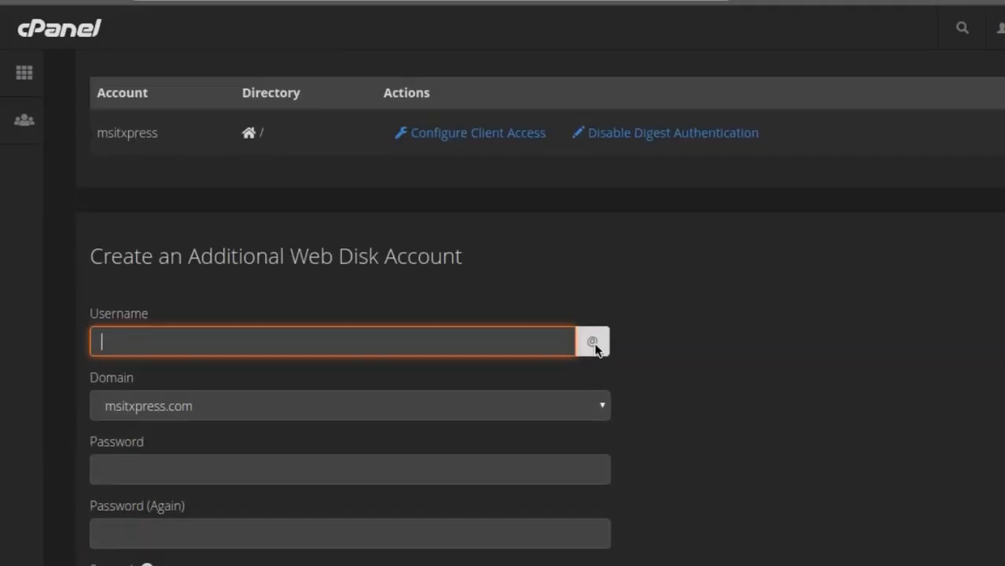
# In cPanel's Web Disk page, open the client access configuration for the developer.msitxpress.com account and choose Nautilus as its Linux client.
pyautogui.scroll(-8, 593, 343)
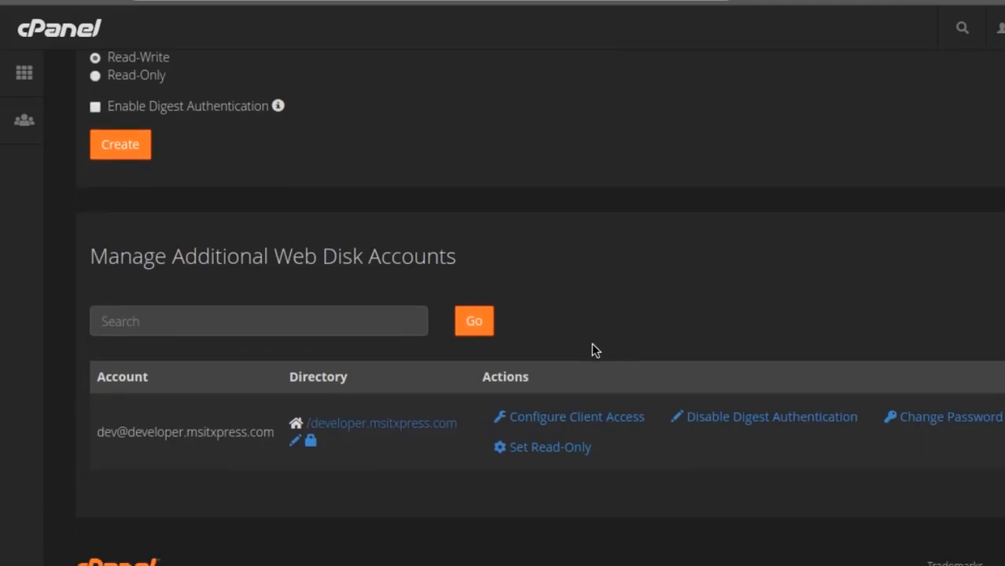
pyautogui.click(563, 423)
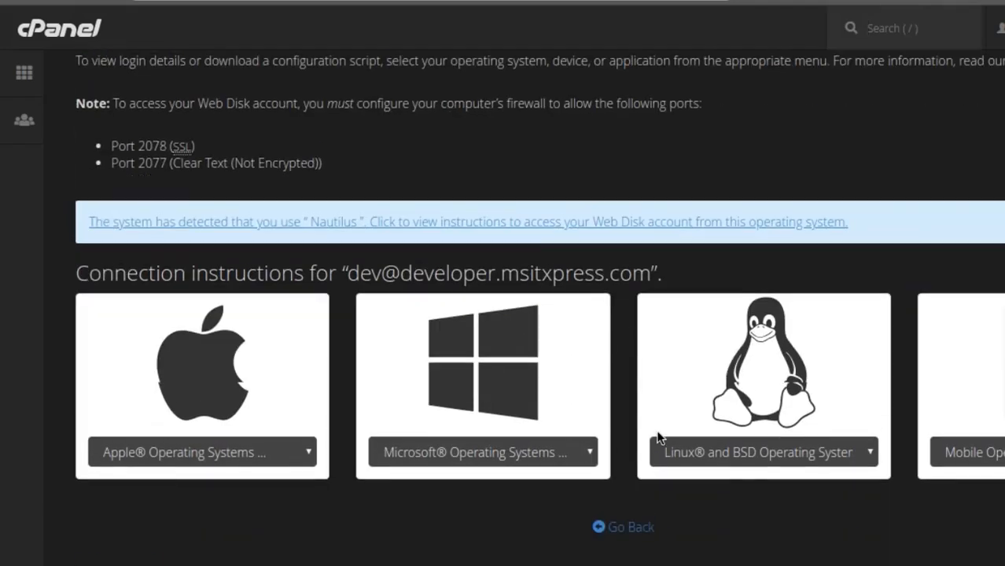
pyautogui.click(689, 445)
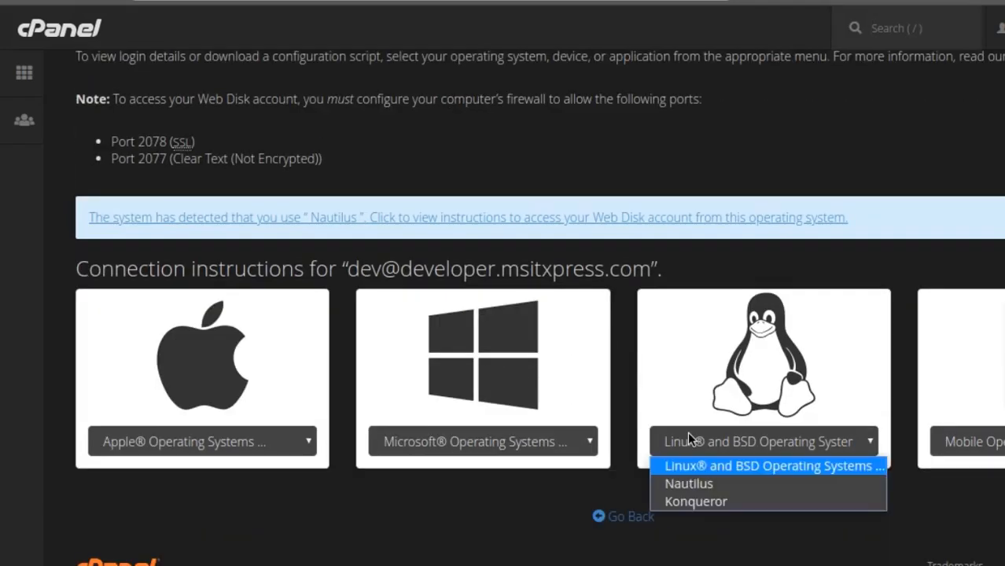
pyautogui.click(748, 483)
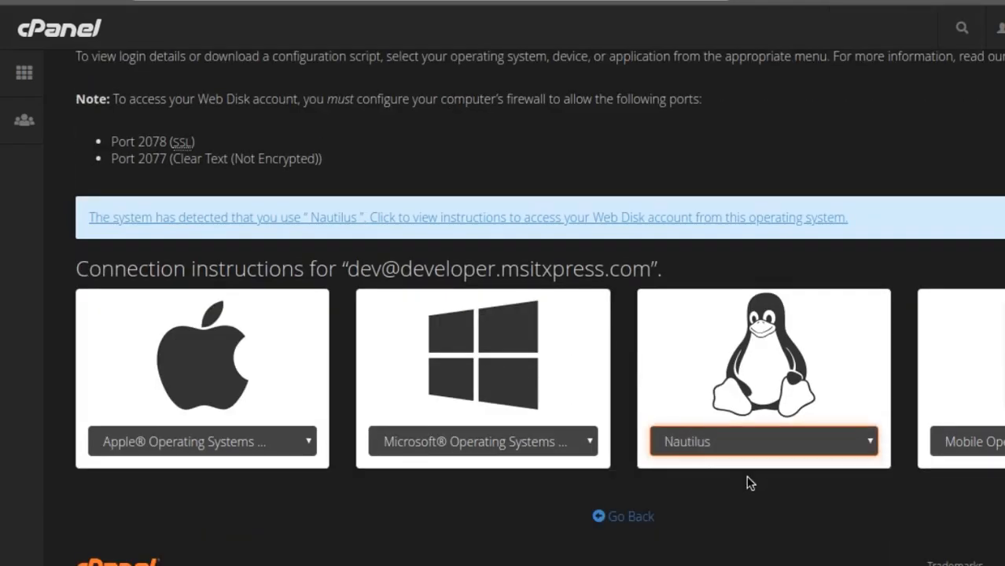
# Download the Nautilus configuration script and save it to the Desktop.
pyautogui.scroll(-2, 747, 478)
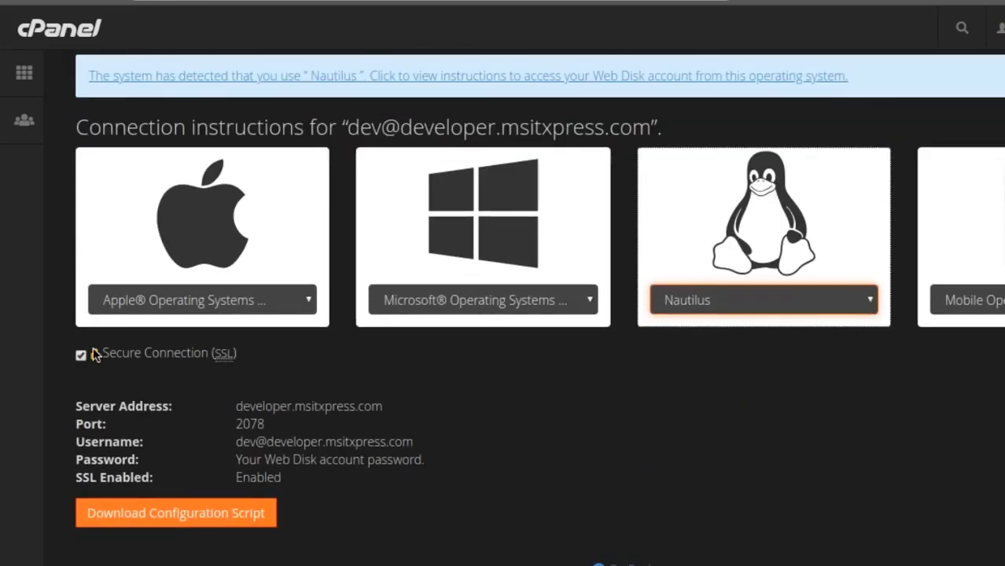
pyautogui.click(229, 513)
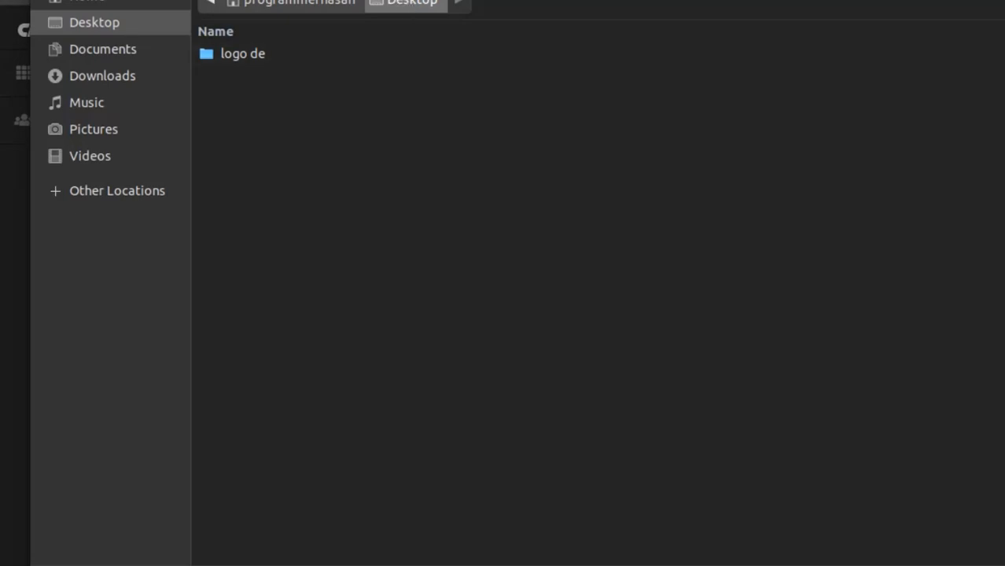
pyautogui.press('Return')
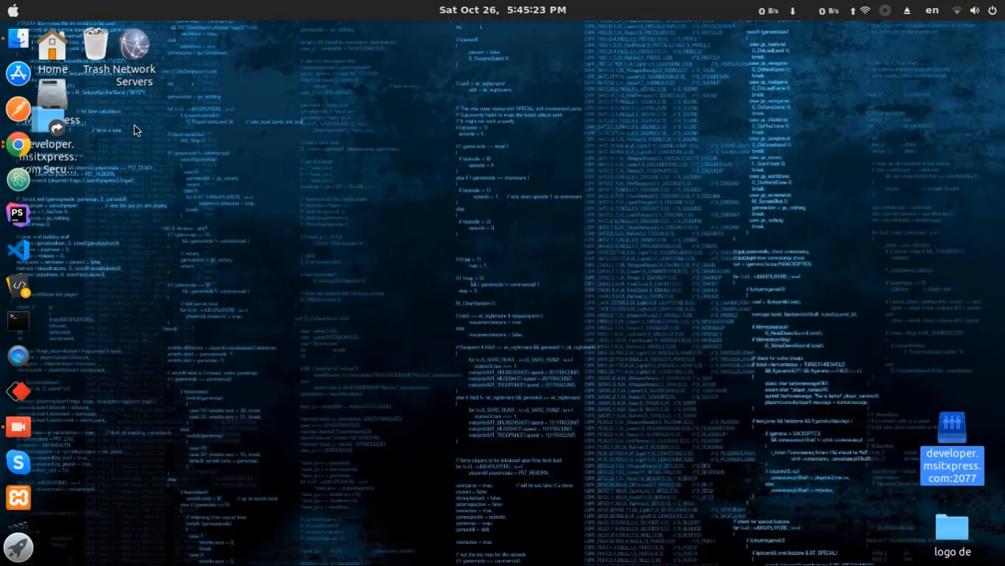
# Open the developer.msitxpress.com Secure WebDisk shortcut on the desktop and connect with the account's username and password, set to remember forever.
pyautogui.moveTo(52, 153); pyautogui.dragTo(172, 197)
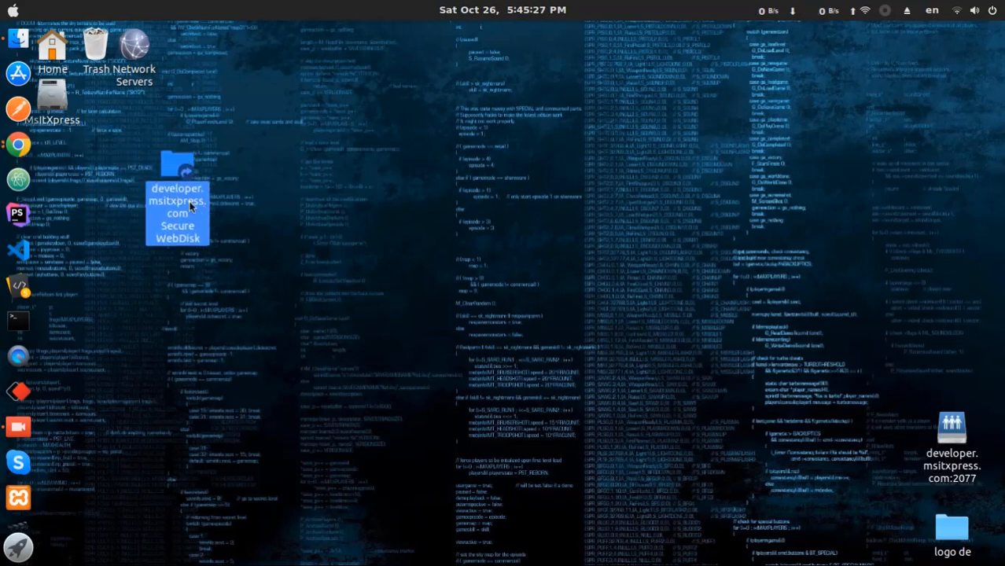
pyautogui.doubleClick(190, 206)
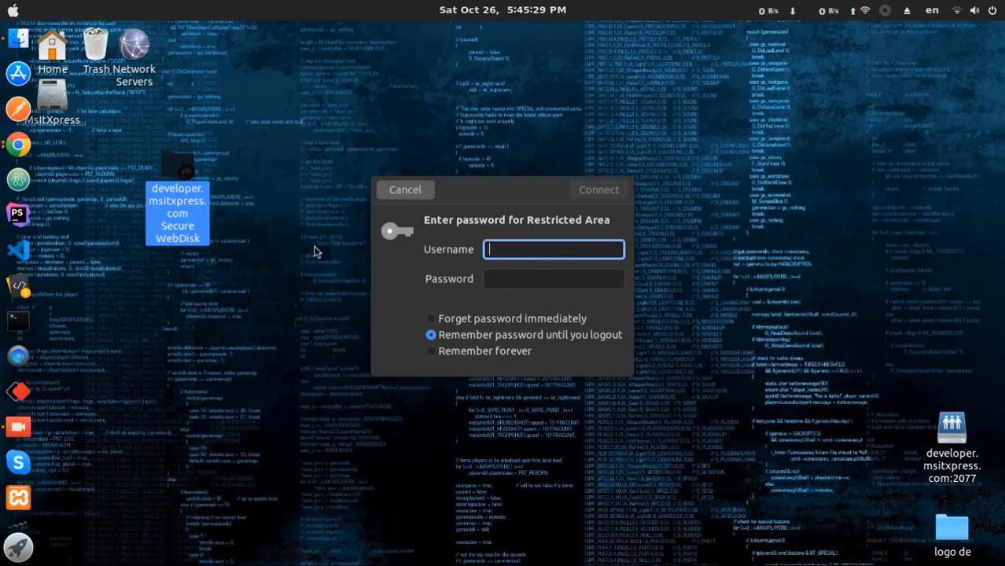
pyautogui.hotkey('ctrl', 'v')
pyautogui.click(512, 279)
pyautogui.write('****')
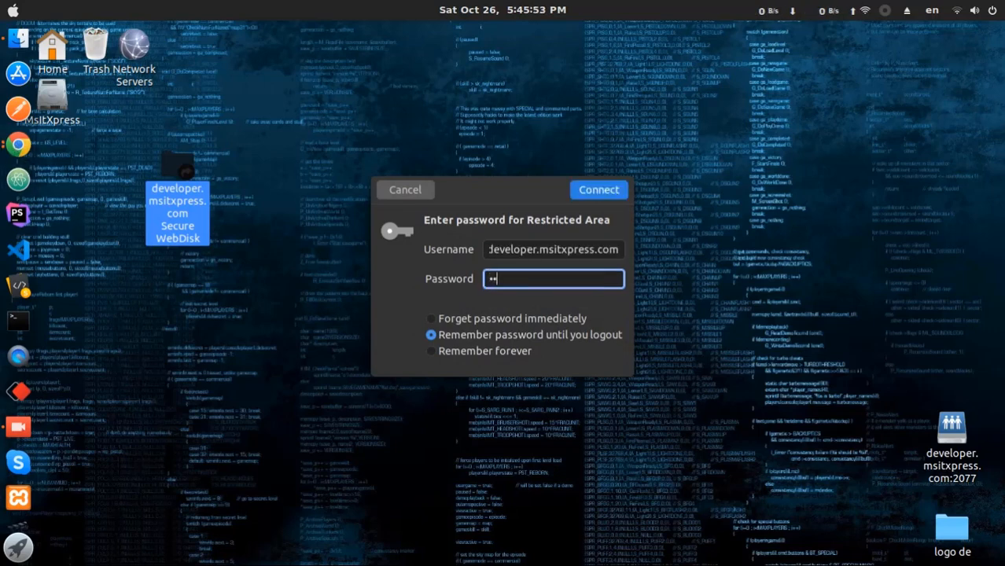
pyautogui.write('********')
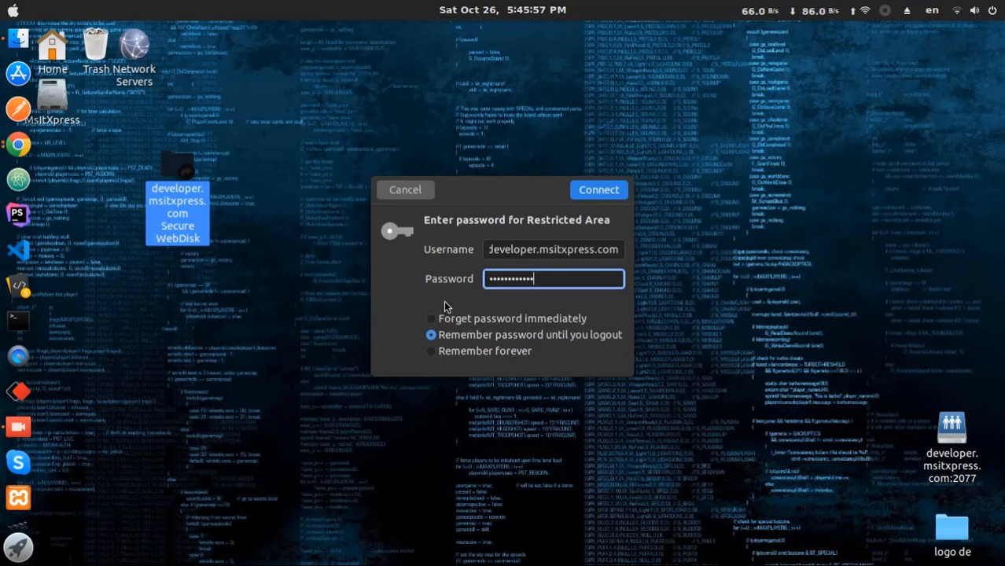
pyautogui.click(481, 351)
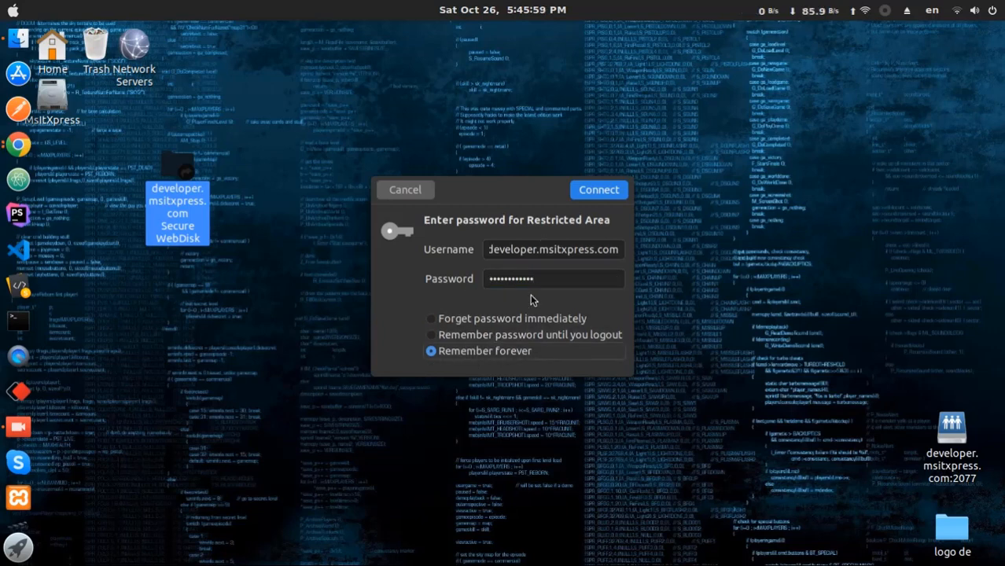
pyautogui.click(595, 191)
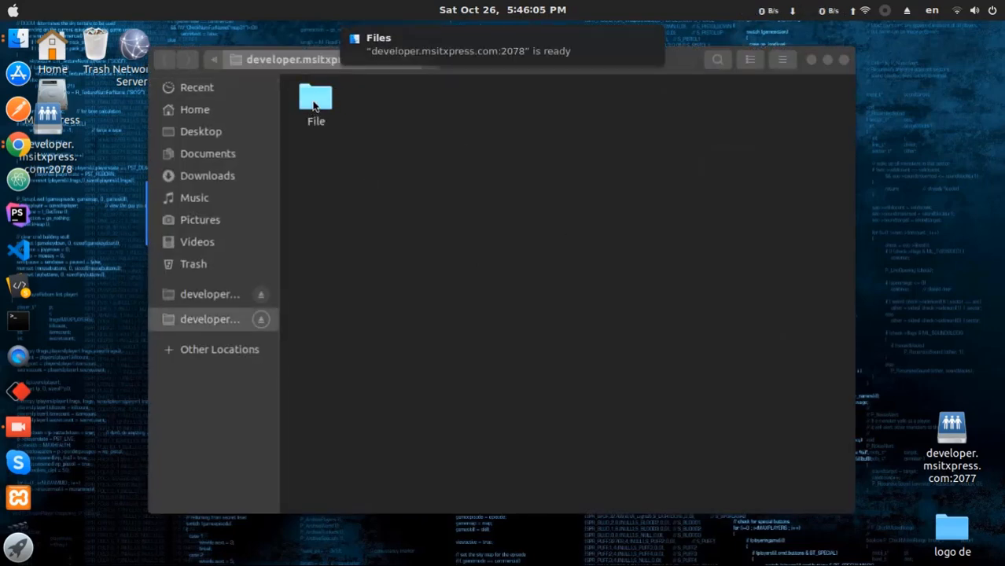
# Open the File folder on the connected web disk and move the developer.msitxpress.com:2078 desktop icon clear of the dock.
pyautogui.doubleClick(312, 112)
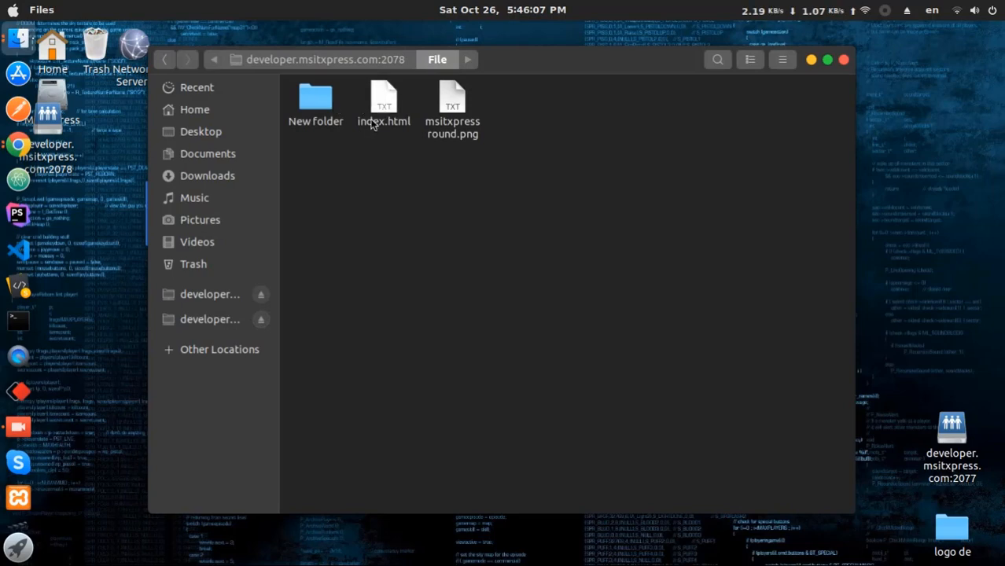
pyautogui.moveTo(51, 134); pyautogui.dragTo(86, 205)
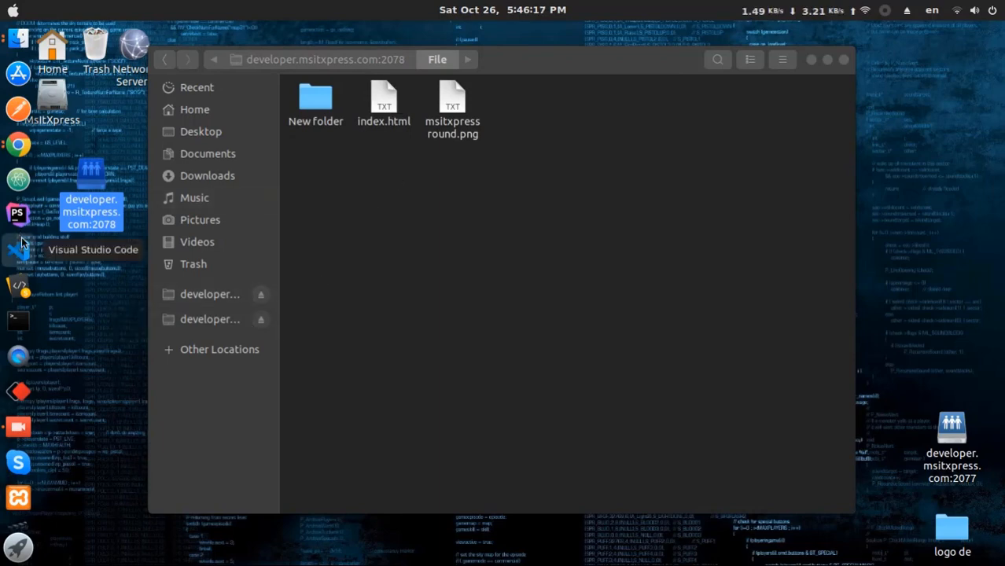
# Launch Atom, add the web disk's File folder as a project and open its index.html file.
pyautogui.click(18, 180)
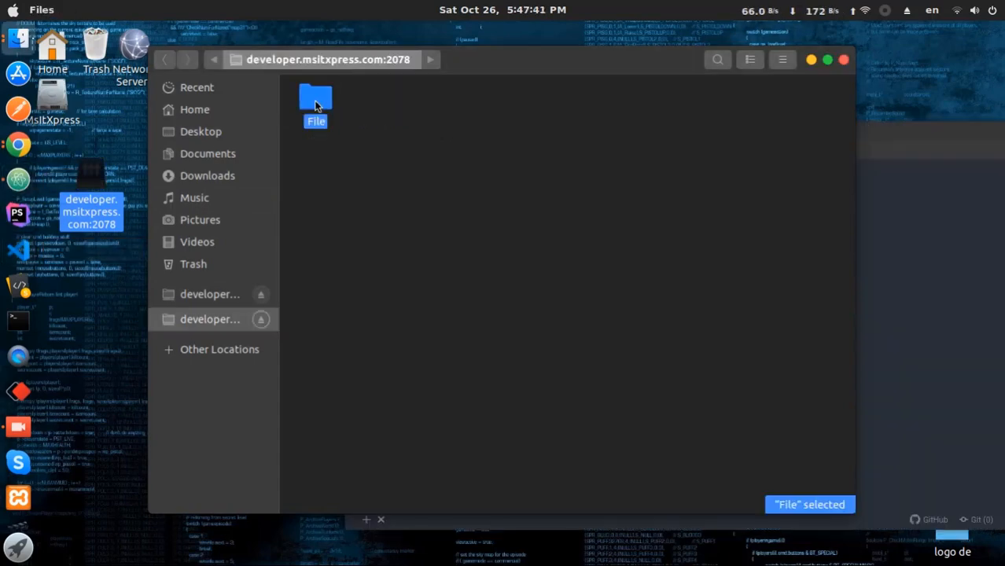
pyautogui.moveTo(316, 103); pyautogui.dragTo(979, 292)
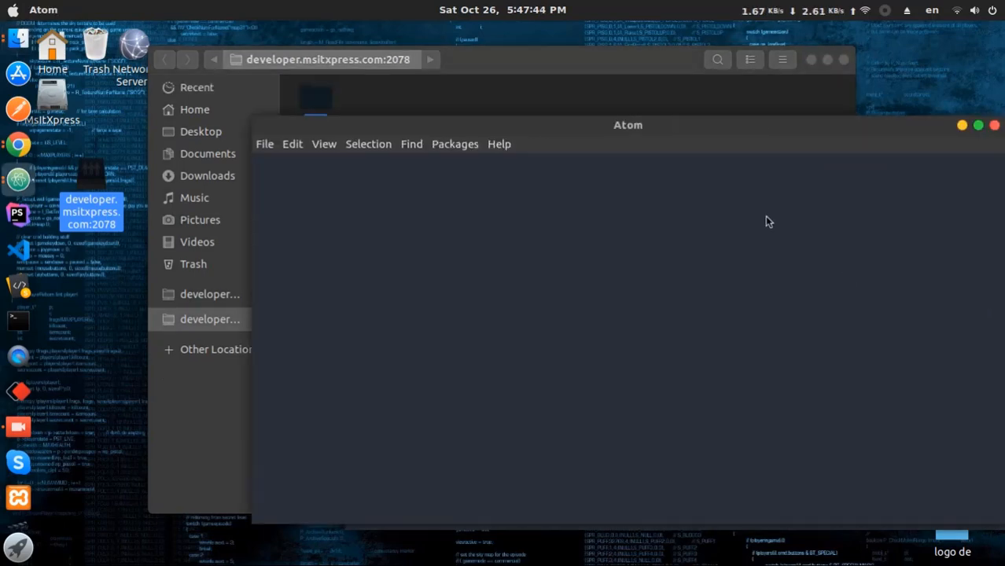
pyautogui.click(979, 125)
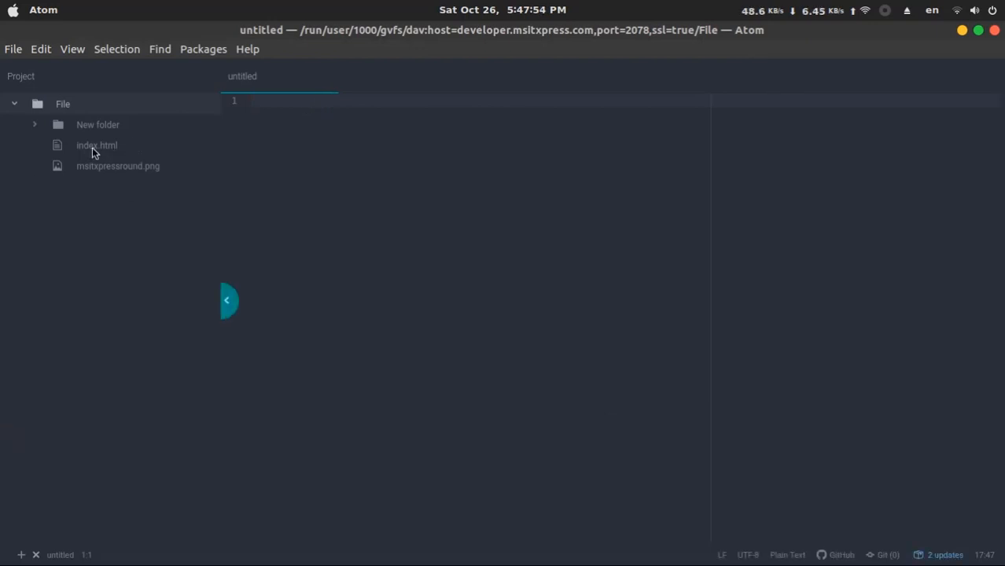
pyautogui.click(92, 147)
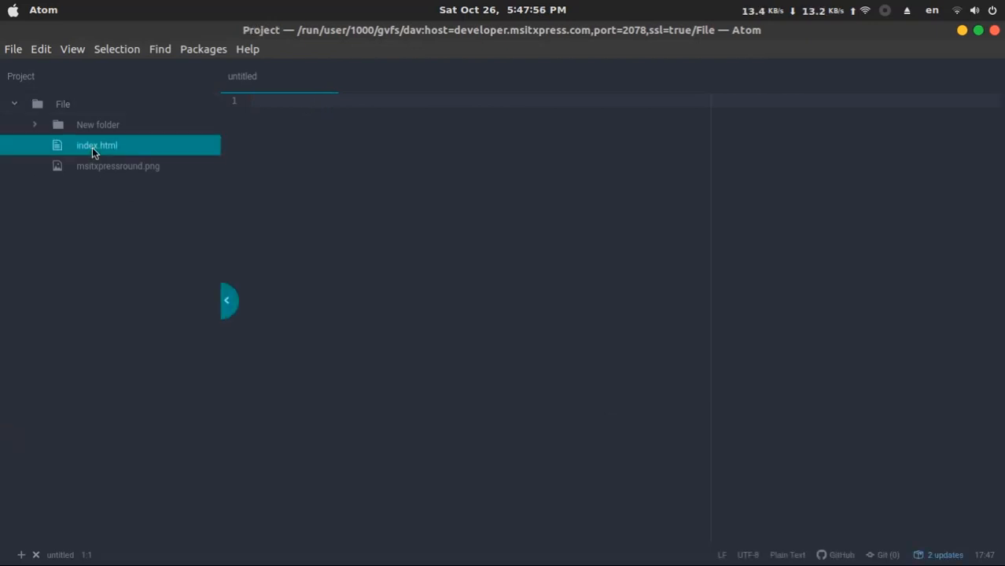
pyautogui.click(318, 118)
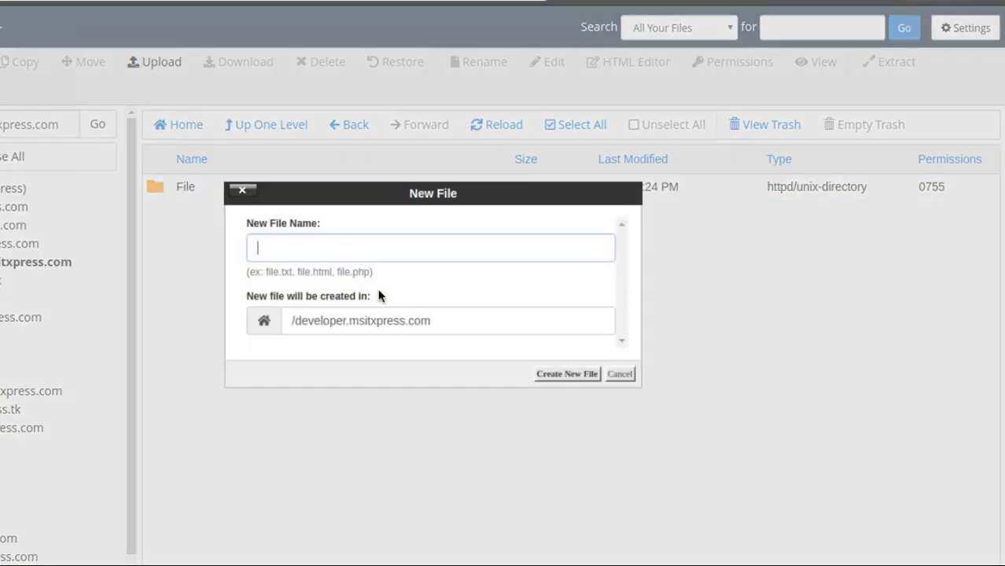
# In cPanel's File Manager, create a new file named index.php in the /developer.msitxpress.com folder.
pyautogui.write('index.php')
pyautogui.press('Return')
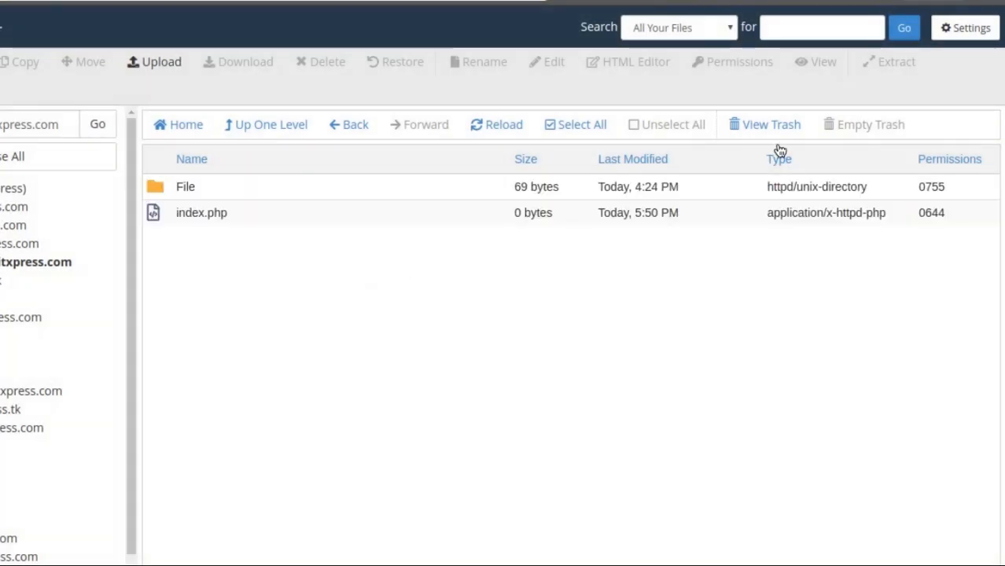
pyautogui.click(586, 2)
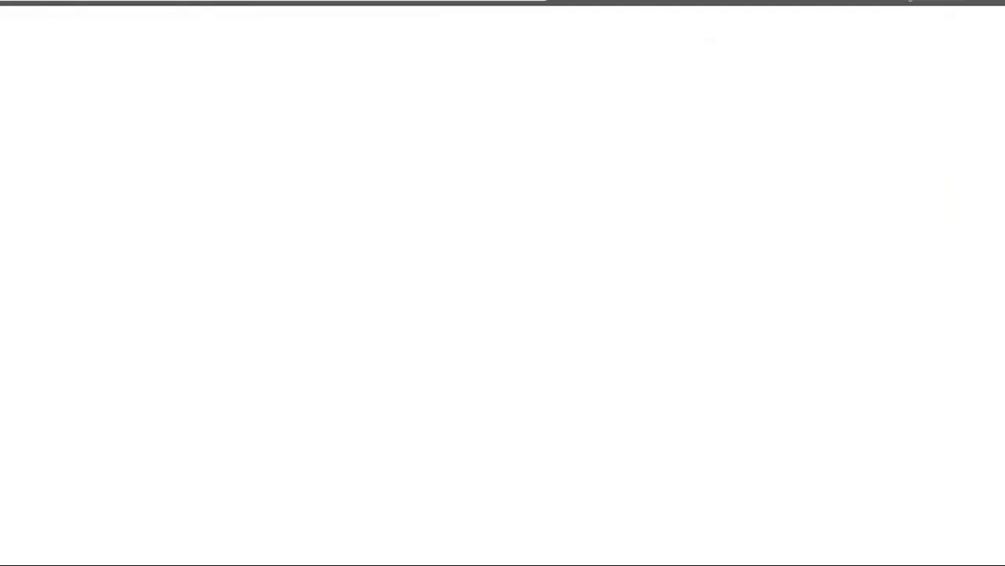
# Return to the web disk's root folder in Files and open index.php in the Atom editor.
pyautogui.hotkey('alt', 'Tab')
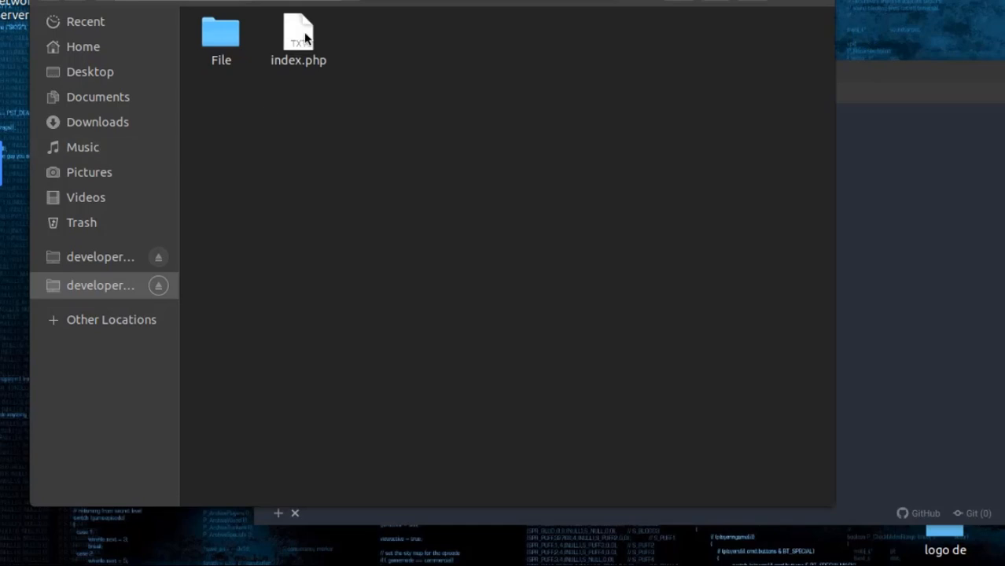
pyautogui.click(293, 41)
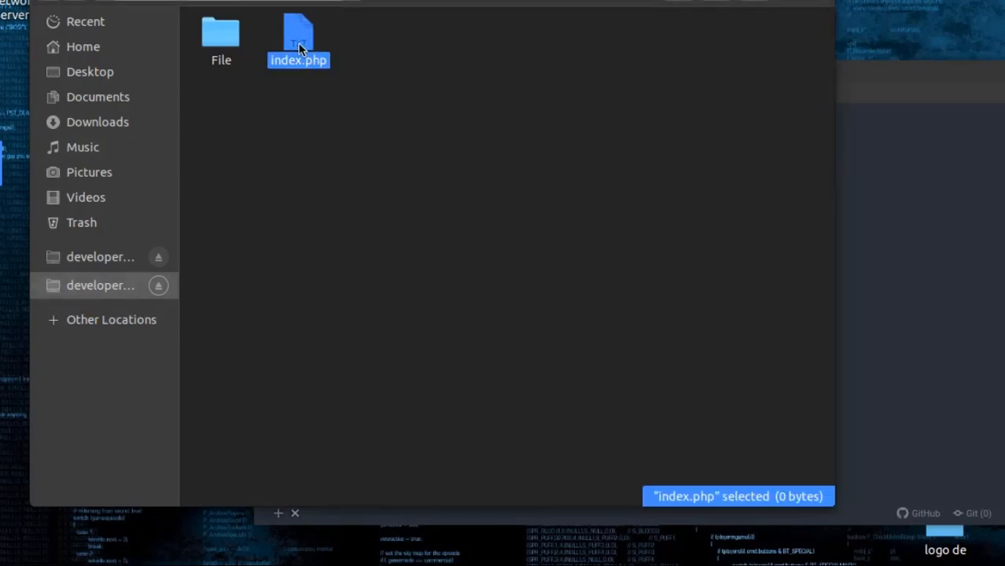
pyautogui.click(964, 251)
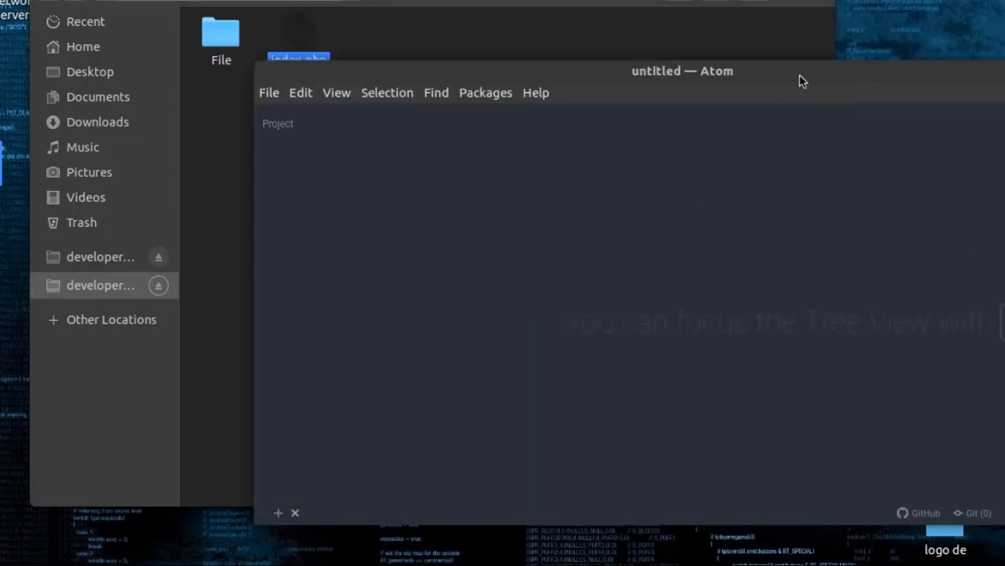
pyautogui.moveTo(807, 69); pyautogui.dragTo(619, 56)
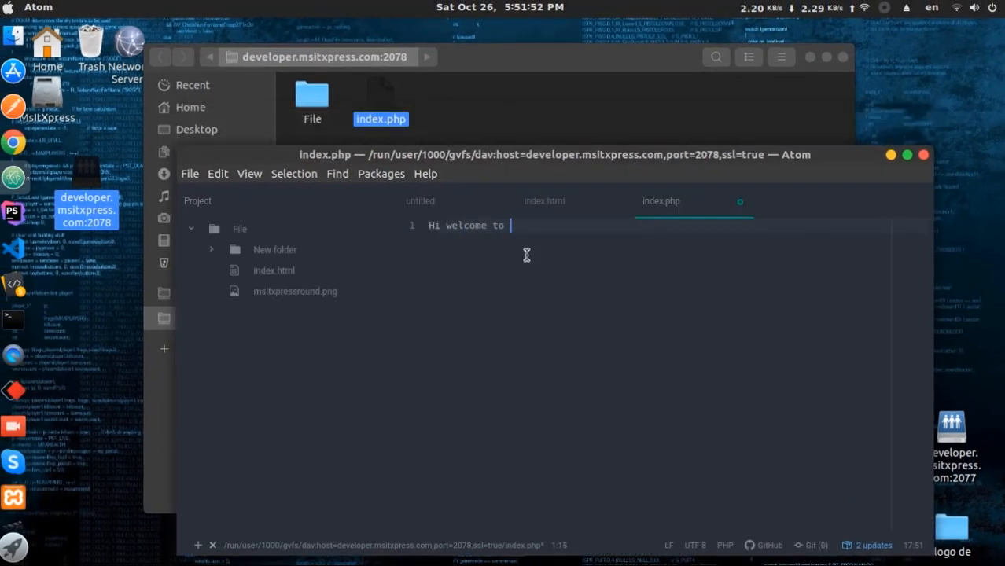
# Complete the text in index.php as "Hi welcome to ms it xpress" and save the file.
pyautogui.write('ms it')
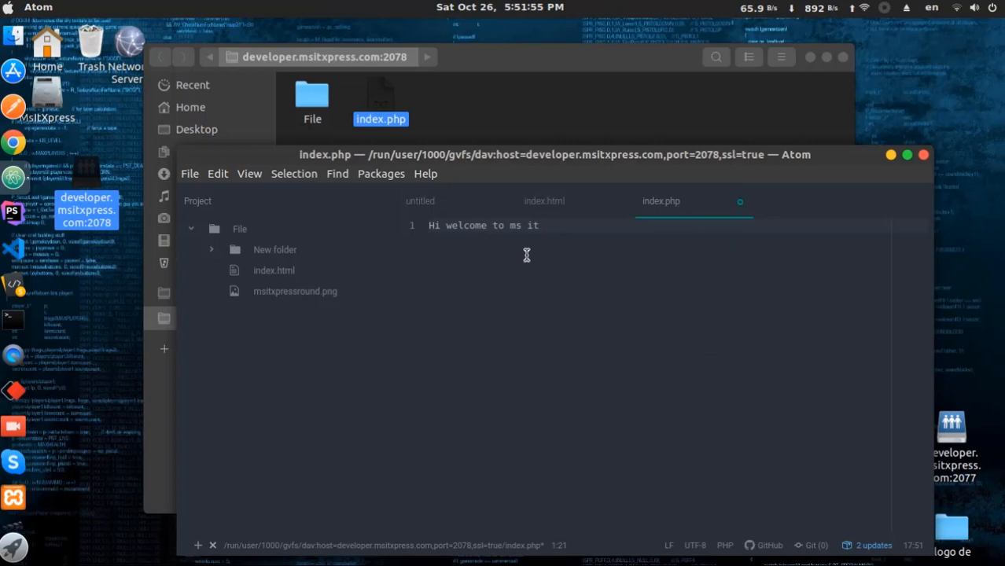
pyautogui.write('xxpress')
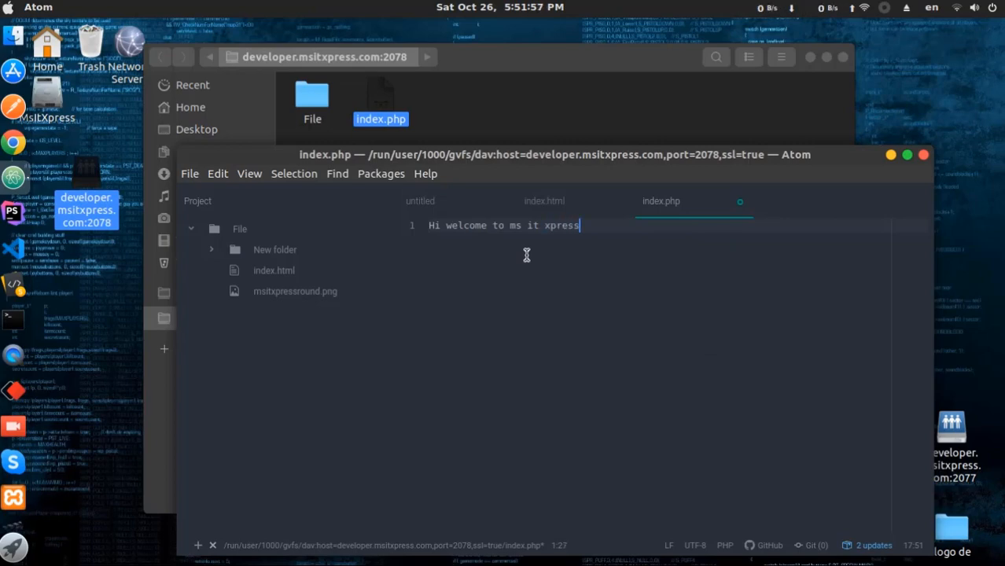
pyautogui.hotkey('ctrl', 's')
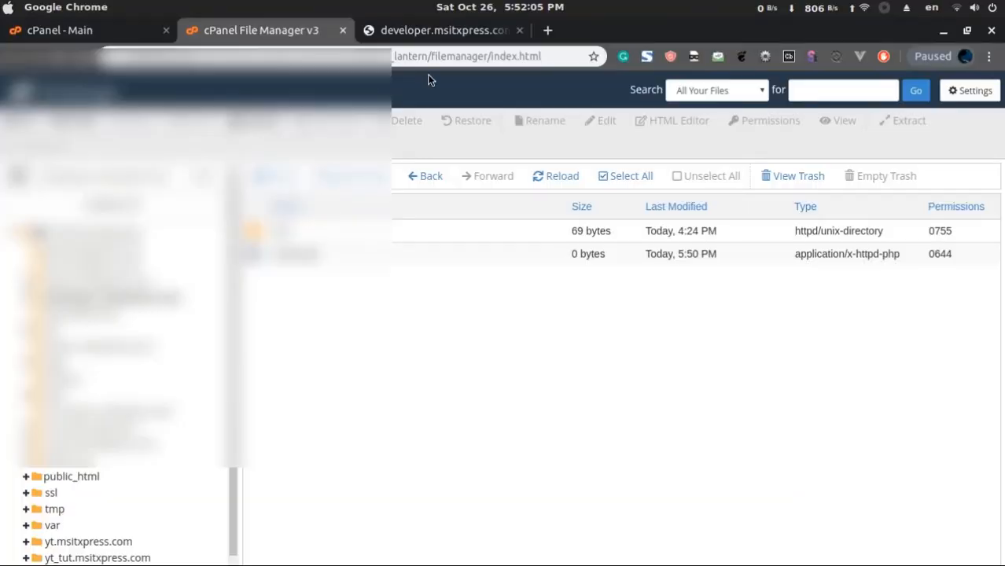
# In Chrome, load the developer.msitxpress.com site root by removing /File/ from the address, to check the new page.
pyautogui.click(470, 30)
pyautogui.moveTo(309, 56); pyautogui.dragTo(336, 53)
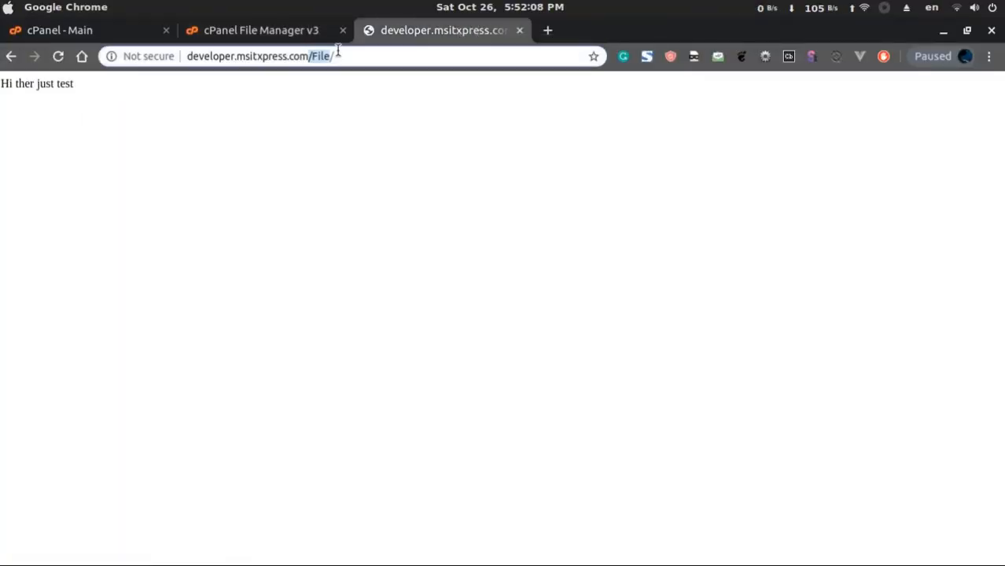
pyautogui.press('BackSpace')
pyautogui.press('Return')
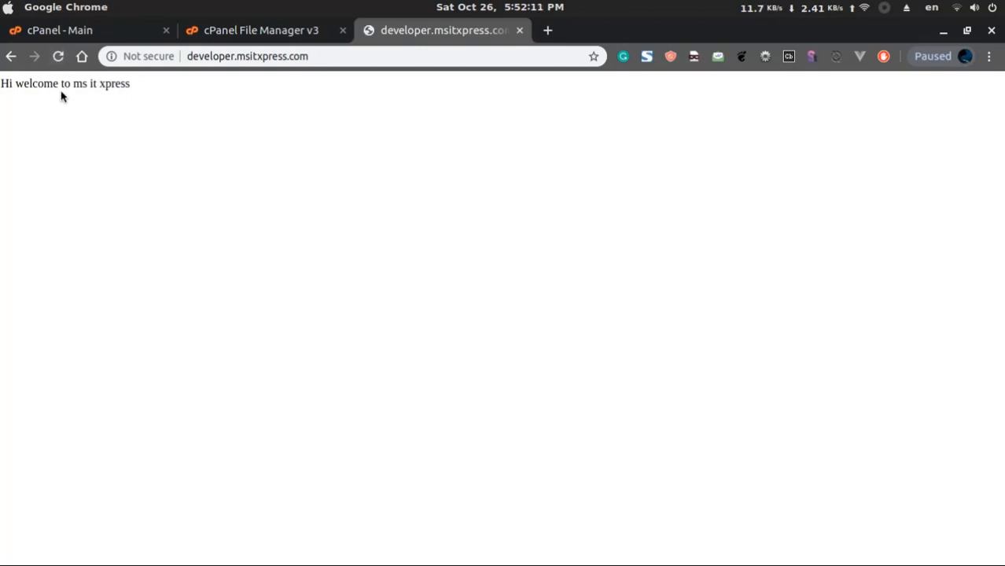
# Reload the developer.msitxpress.com page and check the text it displays against the saved index.php.
pyautogui.moveTo(5, 83); pyautogui.dragTo(168, 85)
pyautogui.click(169, 85)
pyautogui.click(59, 60)
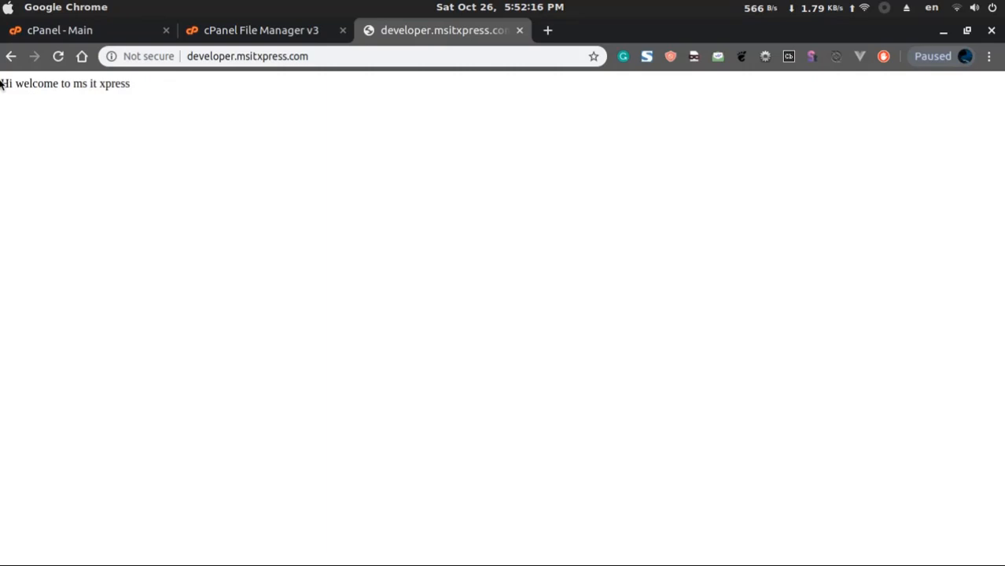
pyautogui.moveTo(1, 84); pyautogui.dragTo(161, 95)
pyautogui.click(59, 60)
pyautogui.tripleClick(114, 84)
pyautogui.click(106, 84)
pyautogui.doubleClick(106, 84)
pyautogui.click(58, 56)
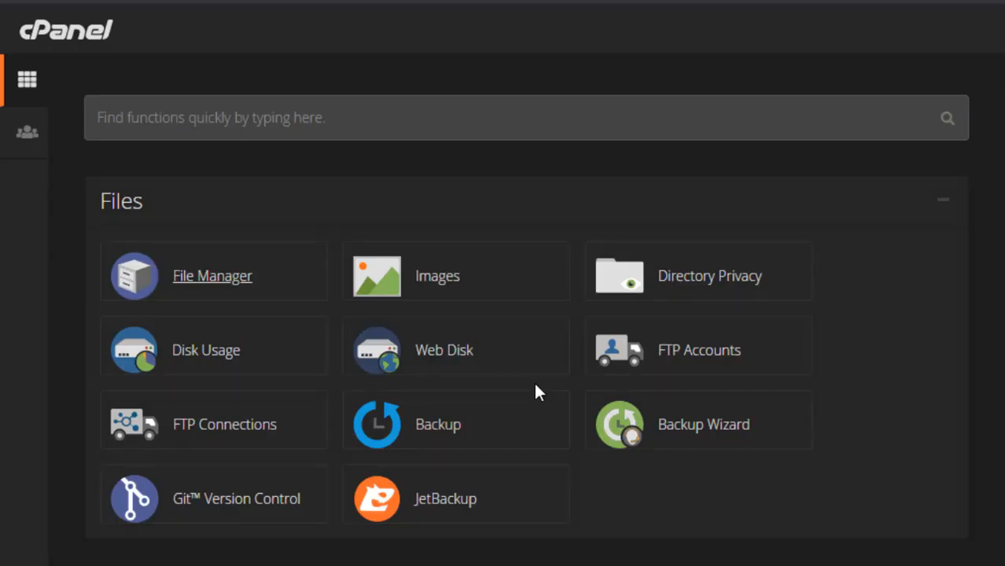
# Open cPanel's Disk Usage and examine the space used per directory, the total against the quota limit, and the sortable directory list.
pyautogui.click(232, 364)
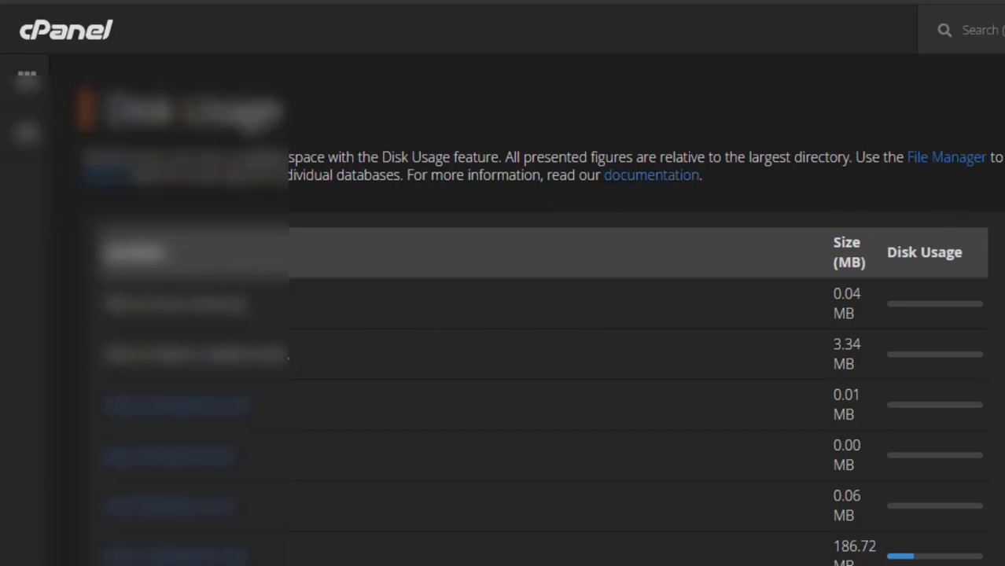
pyautogui.scroll(-3, 975, 236)
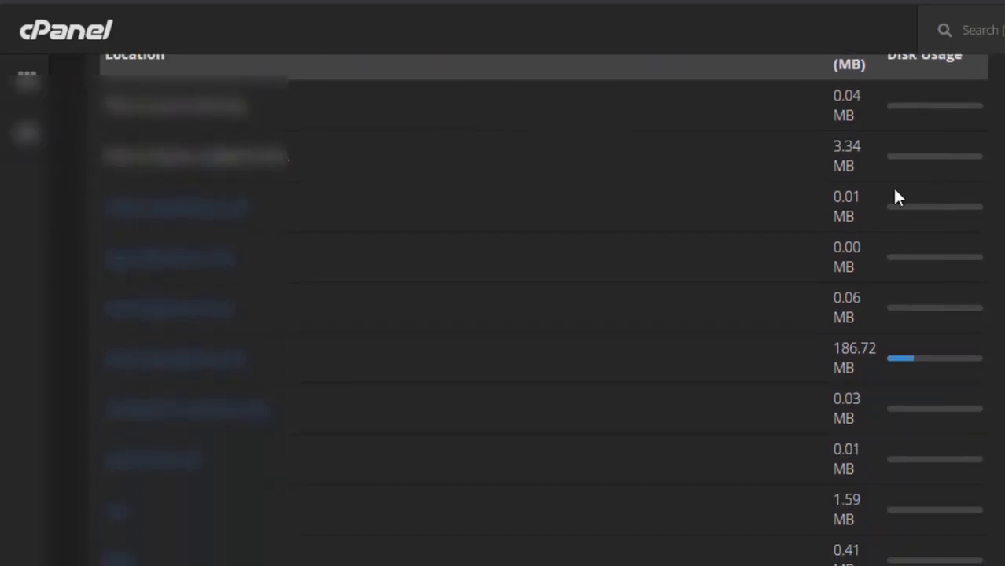
pyautogui.scroll(2, 818, 278)
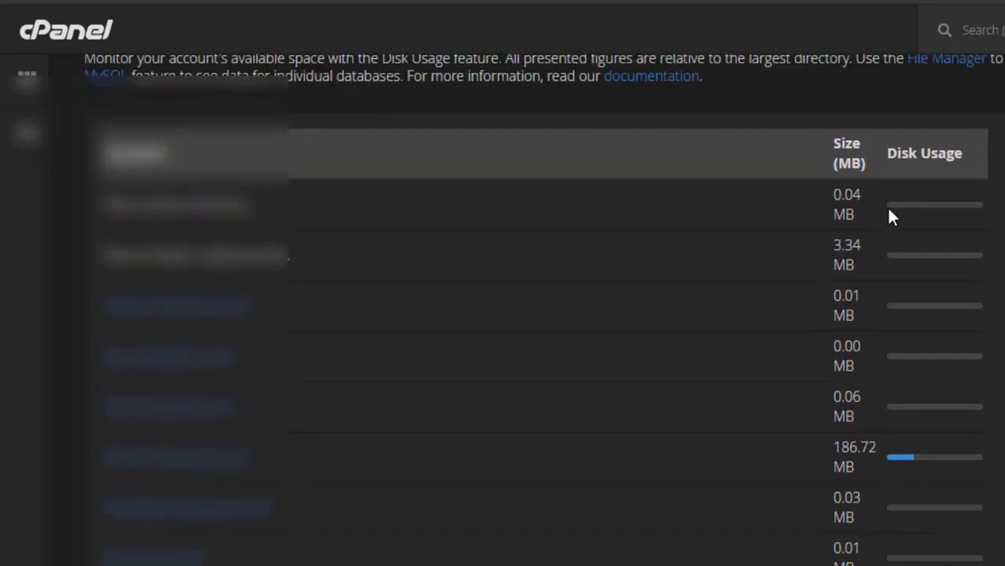
pyautogui.scroll(-6, 878, 323)
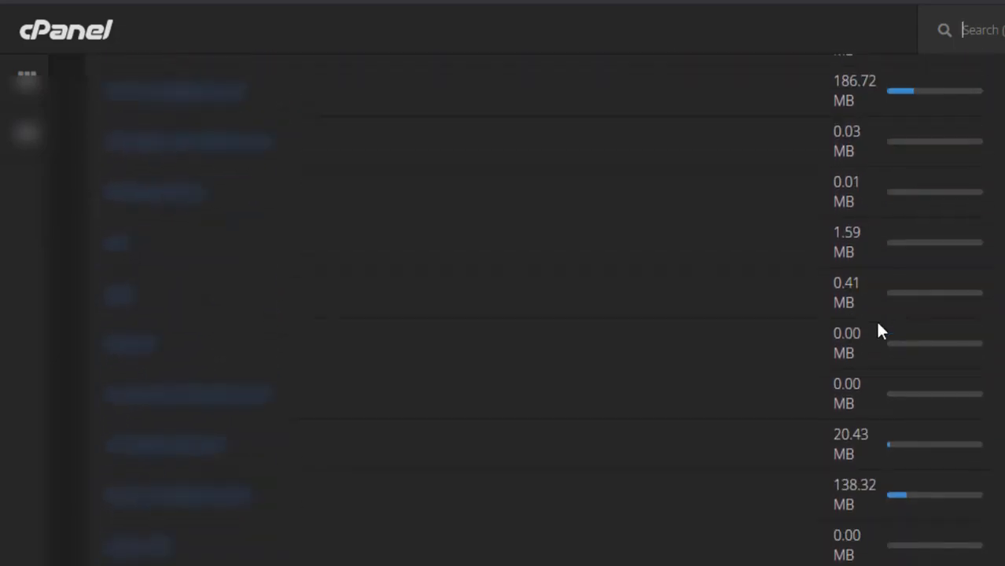
pyautogui.scroll(-3, 878, 330)
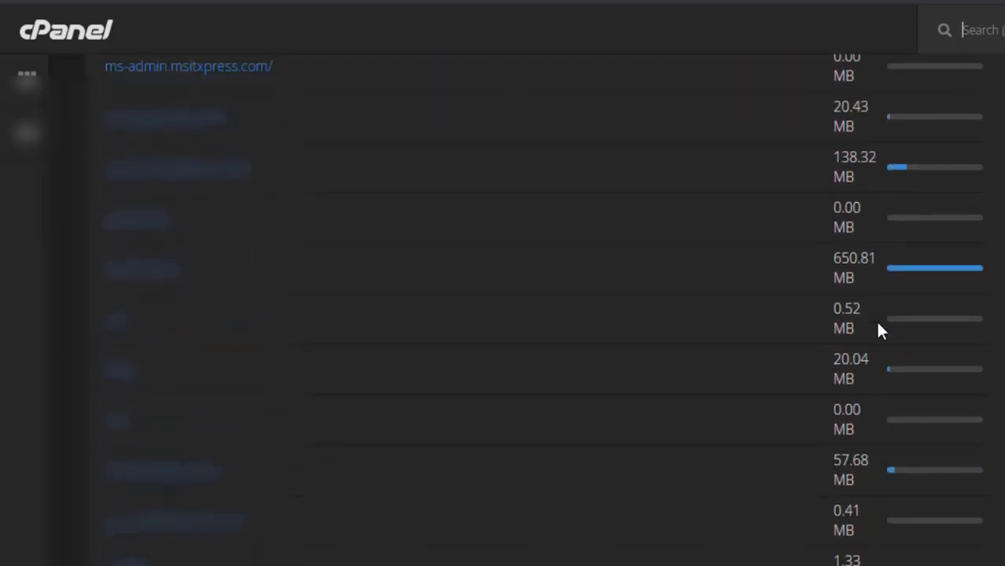
pyautogui.scroll(-5, 878, 331)
pyautogui.scroll(-2, 880, 332)
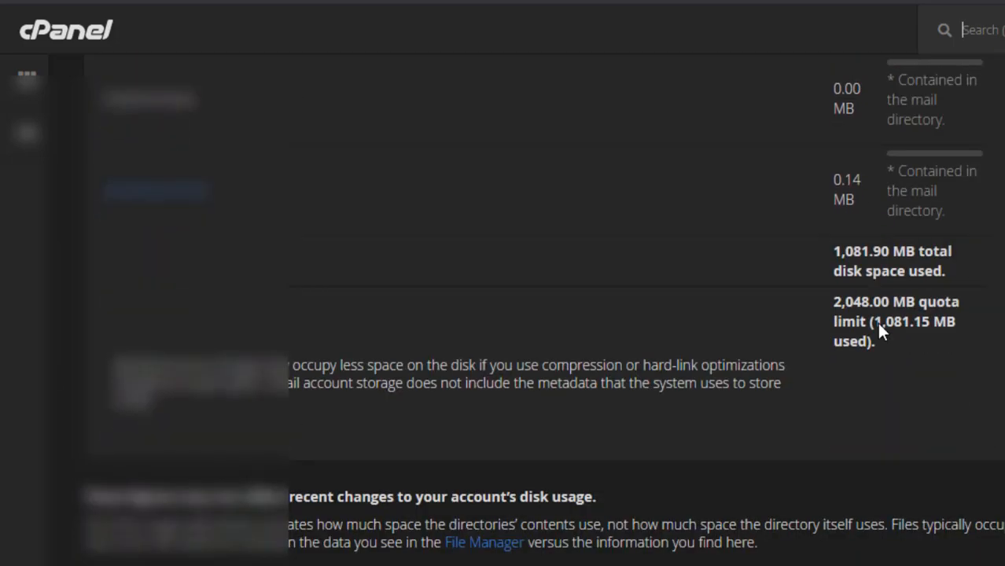
pyautogui.scroll(-3, 879, 330)
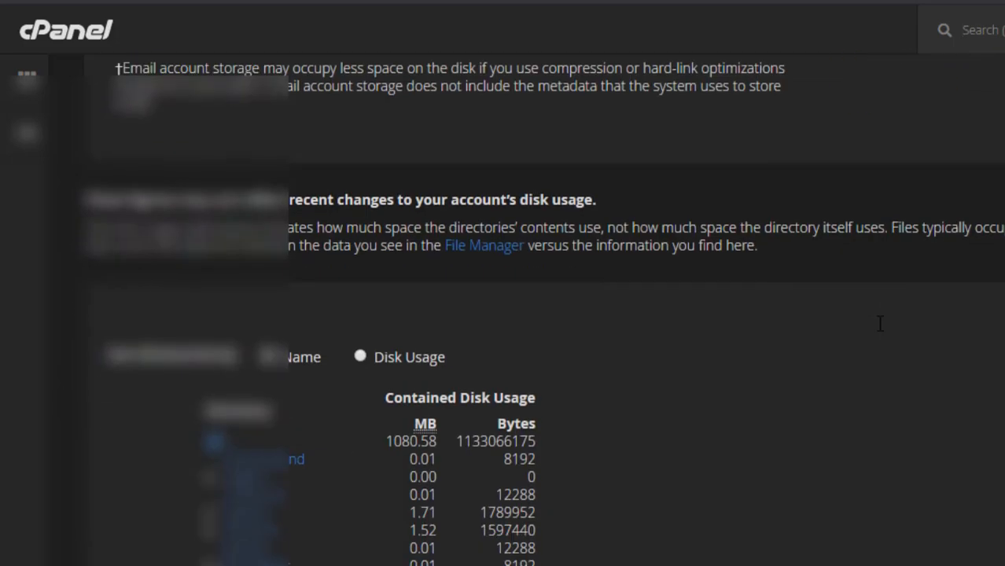
pyautogui.scroll(-2, 877, 322)
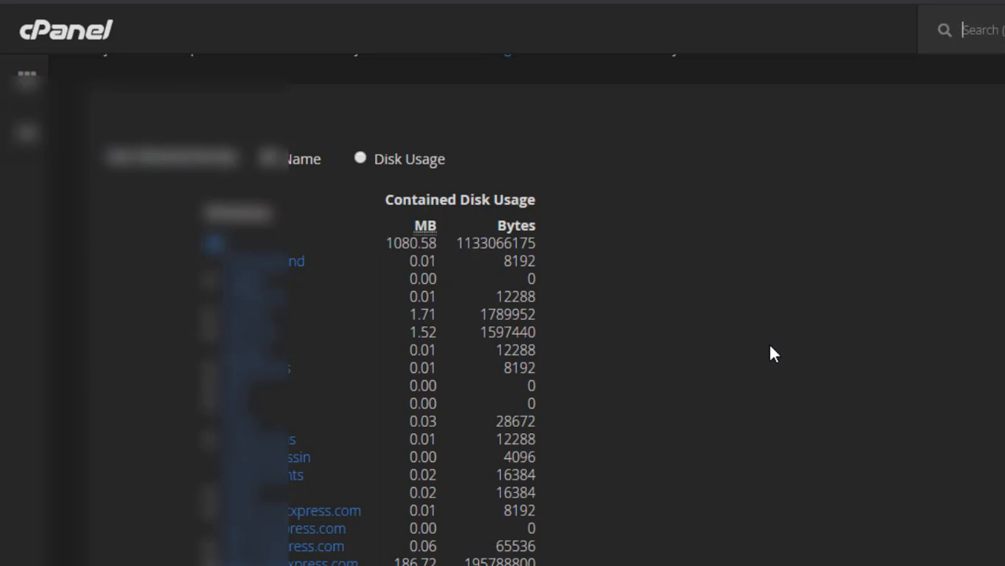
pyautogui.scroll(-2, 770, 353)
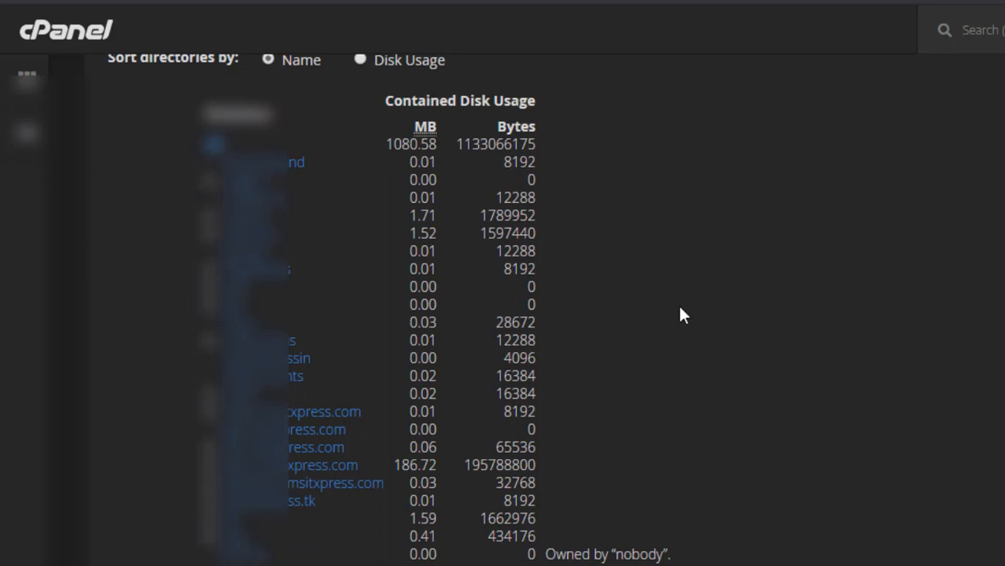
pyautogui.scroll(-5, 680, 313)
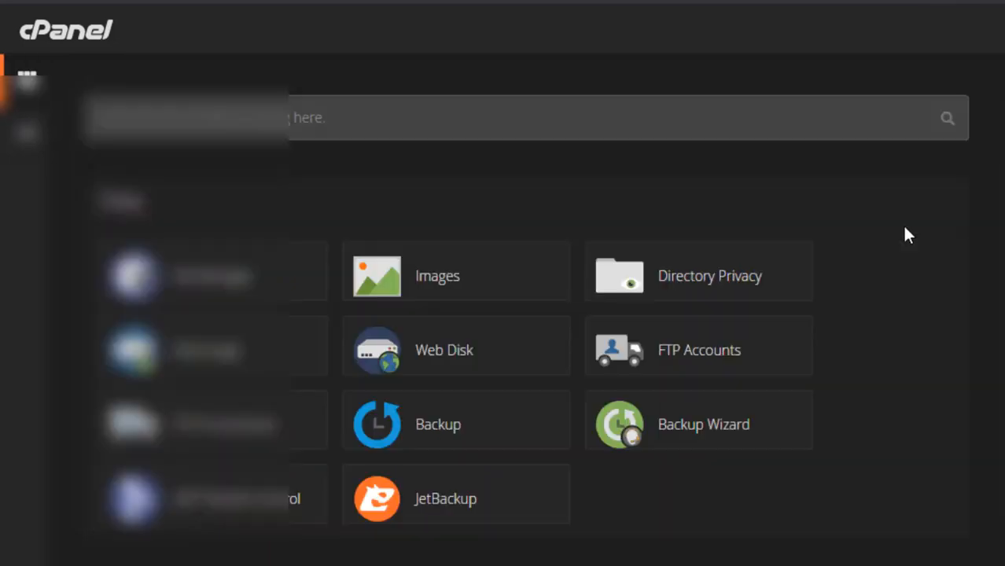
# In Web Disk, inspect the home directory setting of the account assigned to /developer.msitxpress.com and cancel without changing it.
pyautogui.scroll(-1, 869, 279)
pyautogui.click(458, 257)
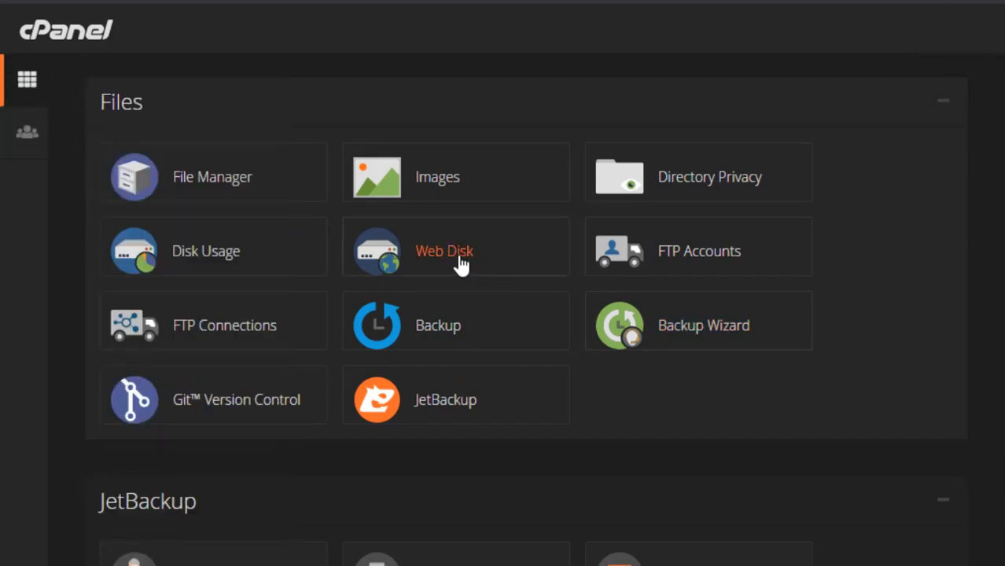
pyautogui.scroll(-10, 720, 304)
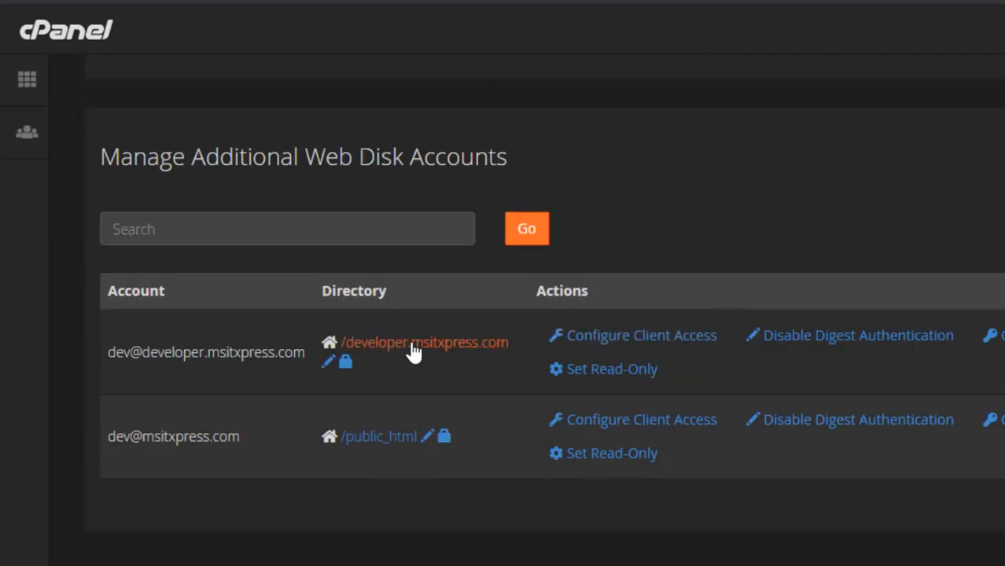
pyautogui.click(330, 365)
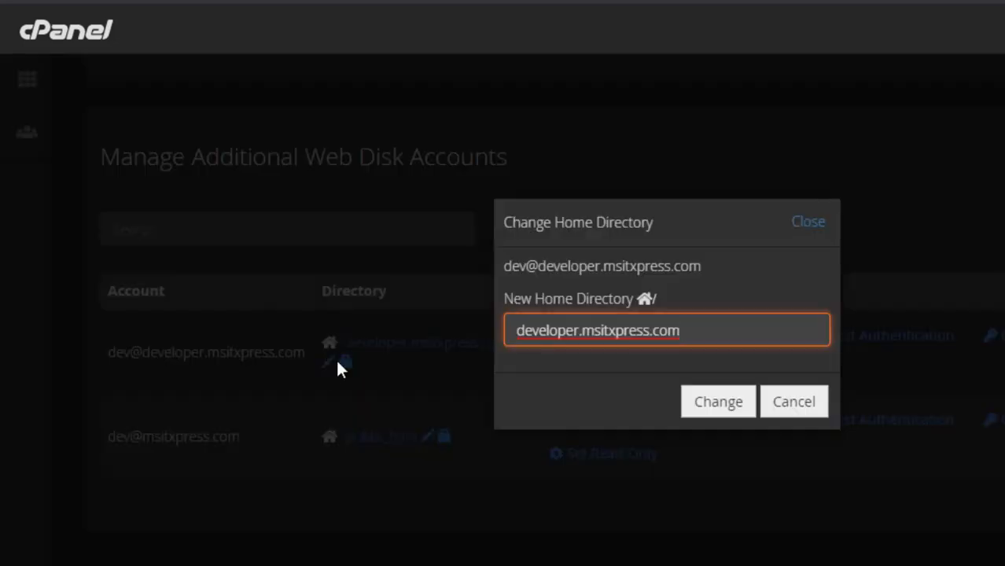
pyautogui.doubleClick(552, 335)
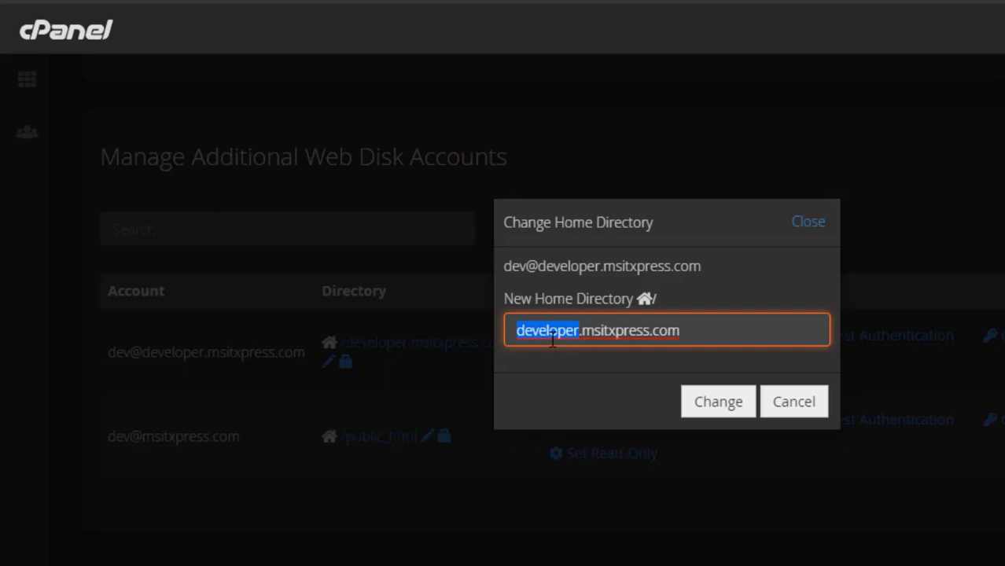
pyautogui.doubleClick(595, 337)
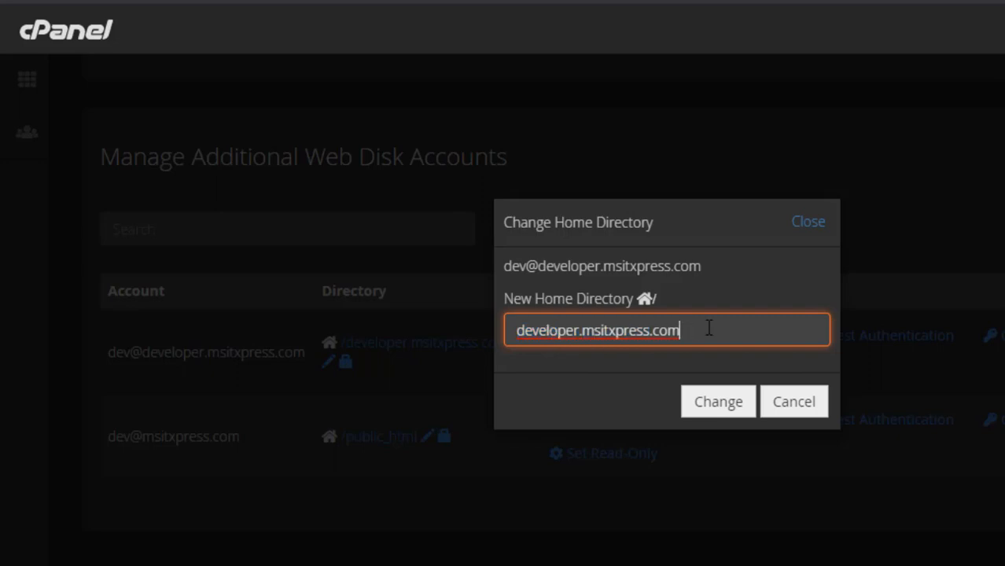
pyautogui.moveTo(709, 329); pyautogui.dragTo(464, 333)
pyautogui.click(623, 330)
pyautogui.click(772, 399)
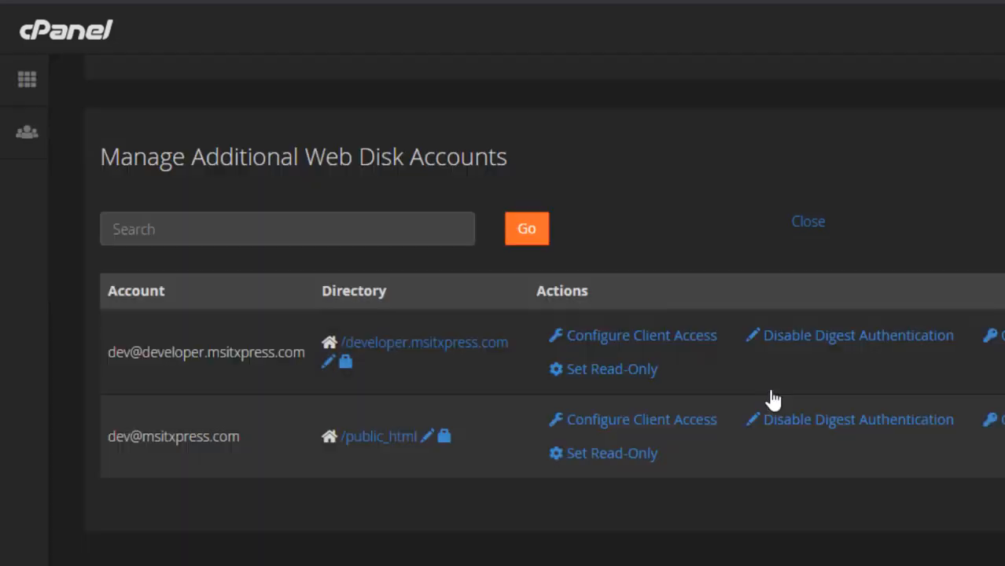
# View the client access instructions for the /developer.msitxpress.com account, and return to the form for creating an additional Web Disk account.
pyautogui.click(664, 349)
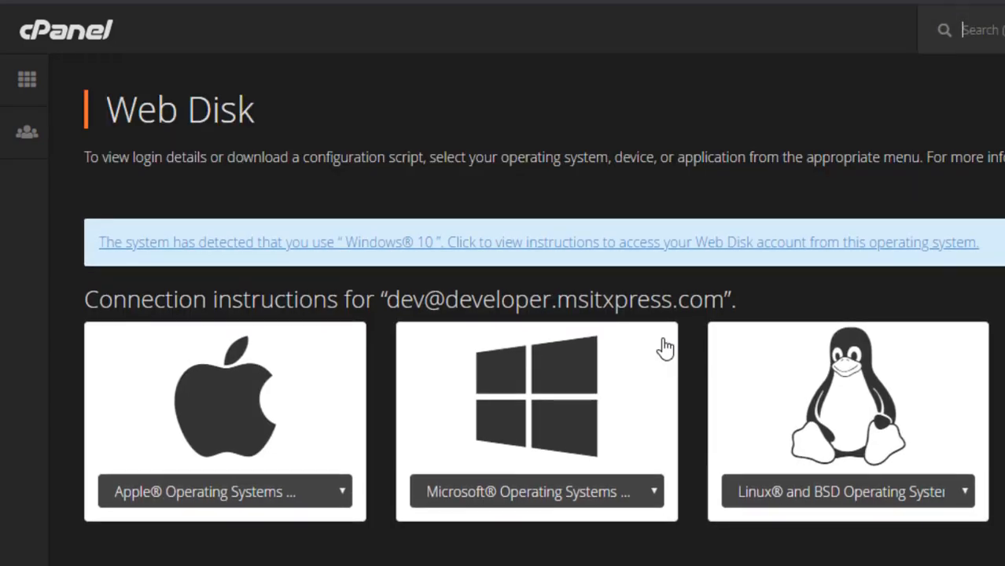
pyautogui.scroll(-1, 464, 344)
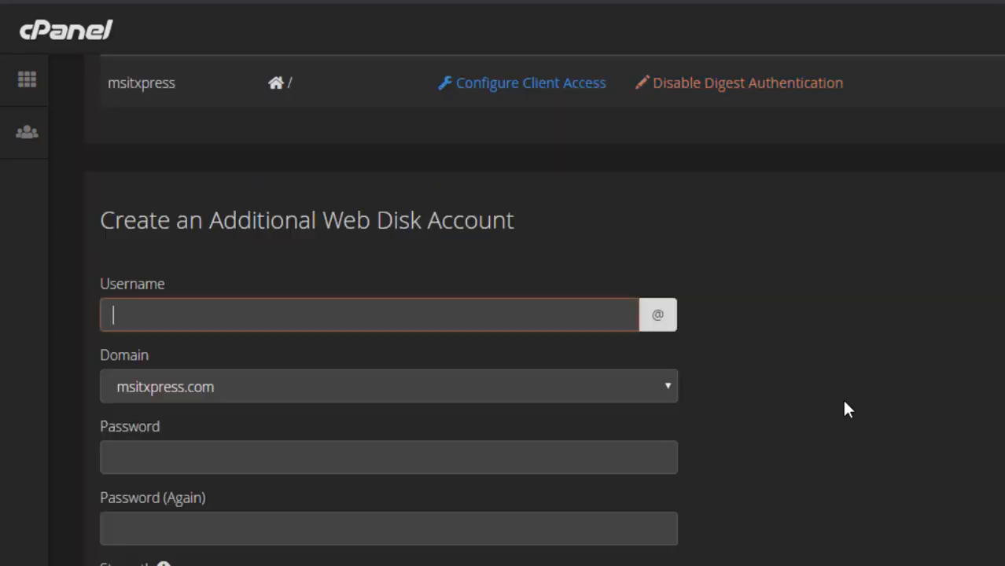
pyautogui.scroll(-5, 891, 411)
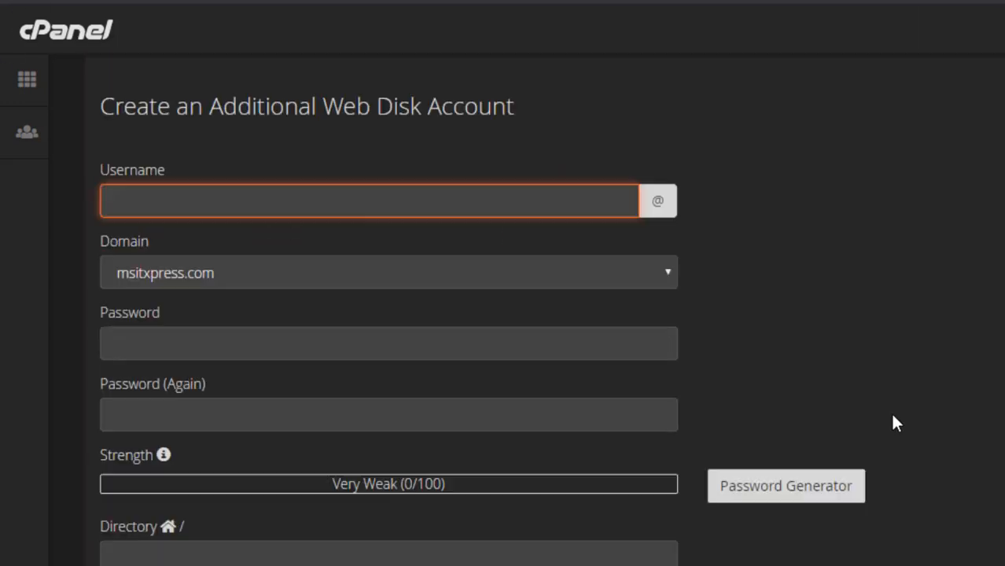